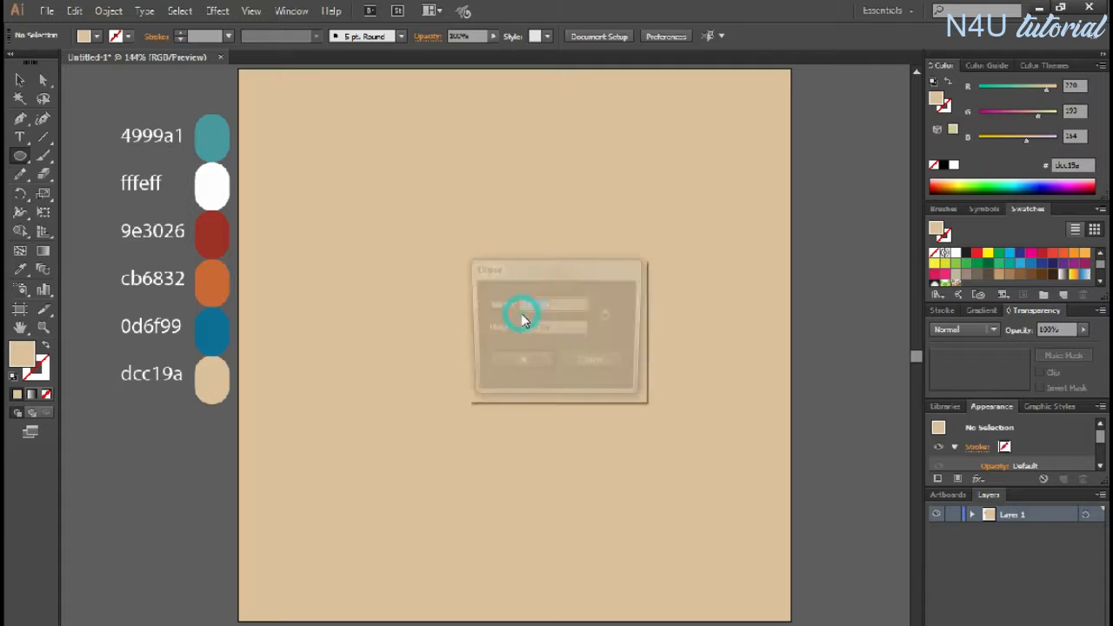
Draw a circle 300 wide and 300 high on the artboard.
text(300)
key(Tab)
text(300)
key(Return)
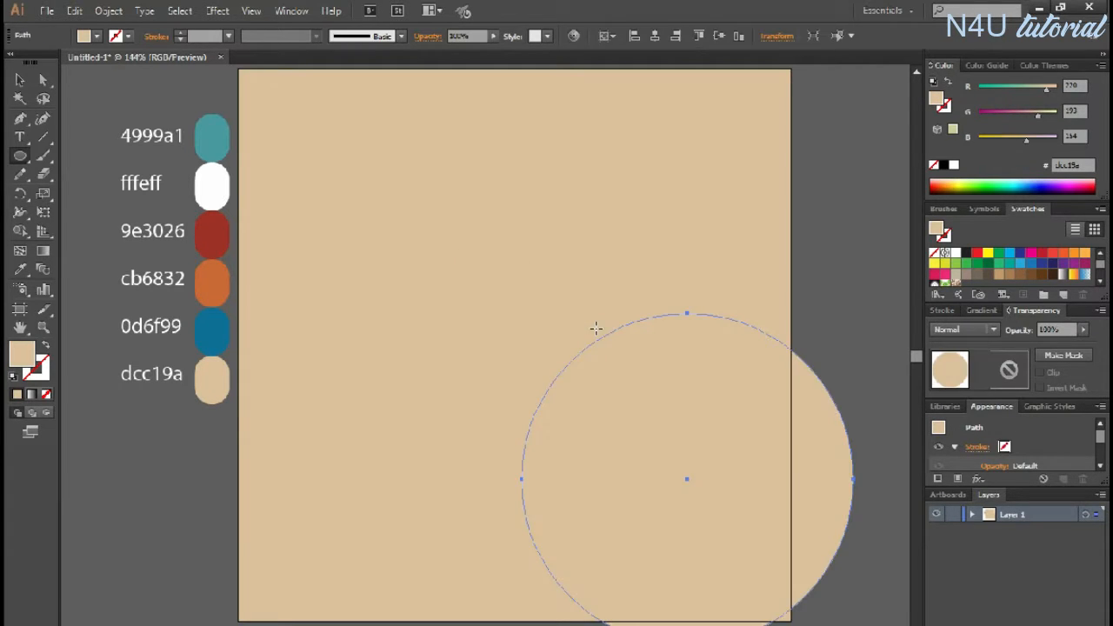
Fill the large circle with the teal 4999a1 palette color and center it horizontally and vertically on the artboard.
key(v)
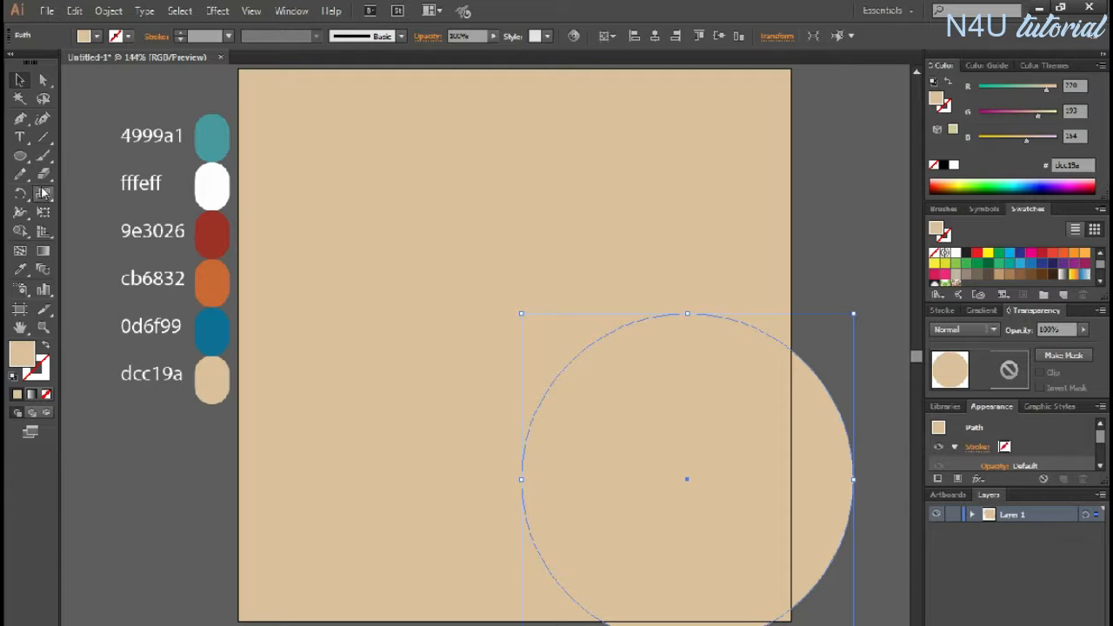
click(21, 270)
click(219, 130)
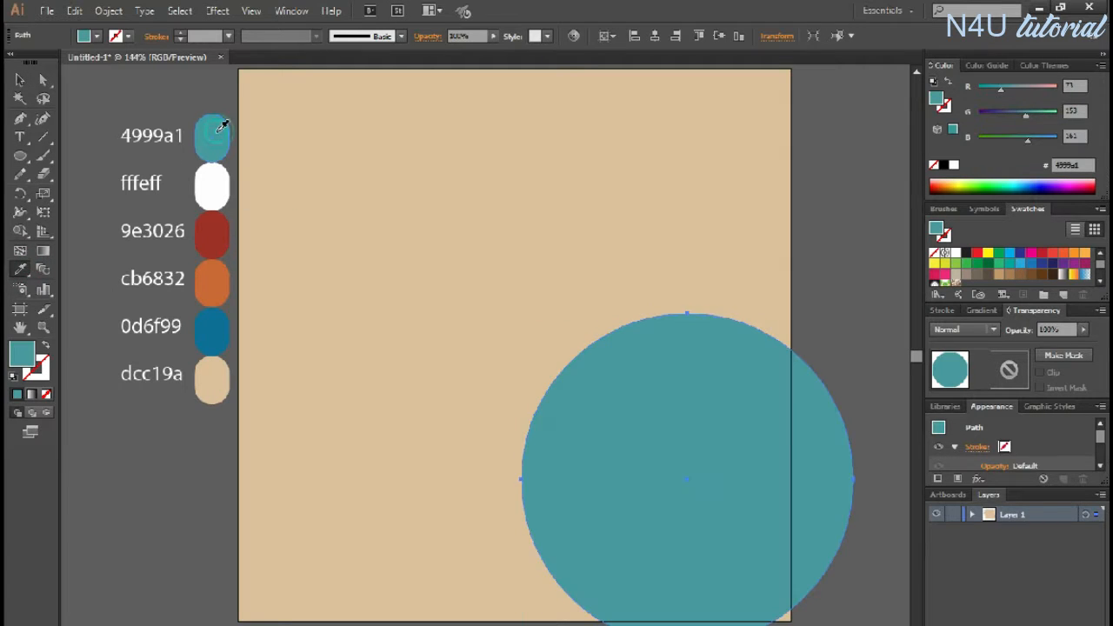
click(654, 36)
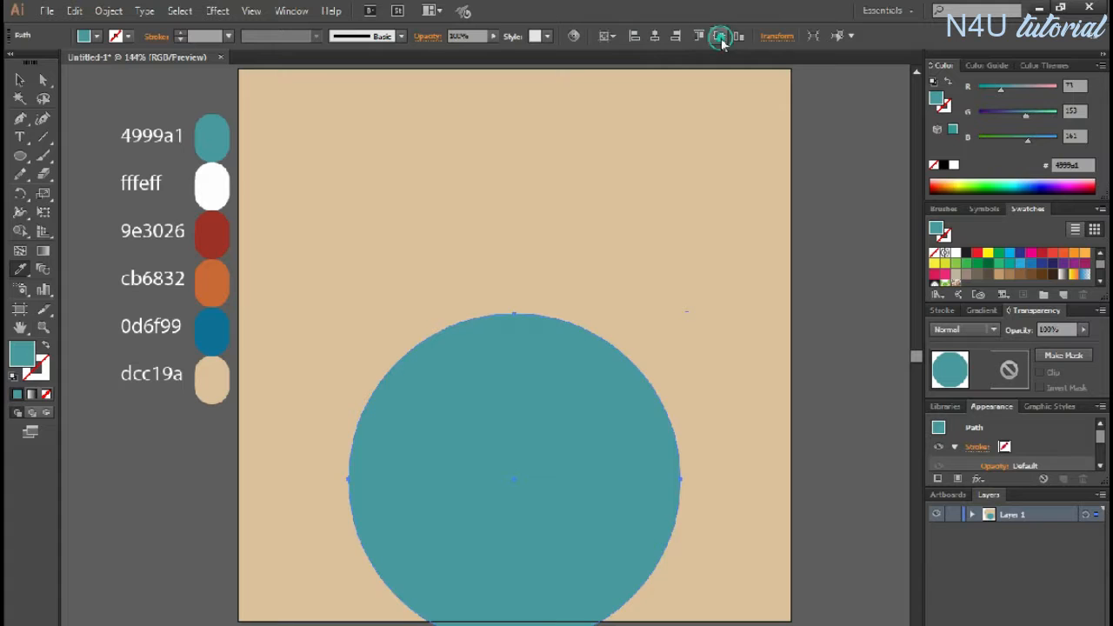
click(718, 36)
click(20, 80)
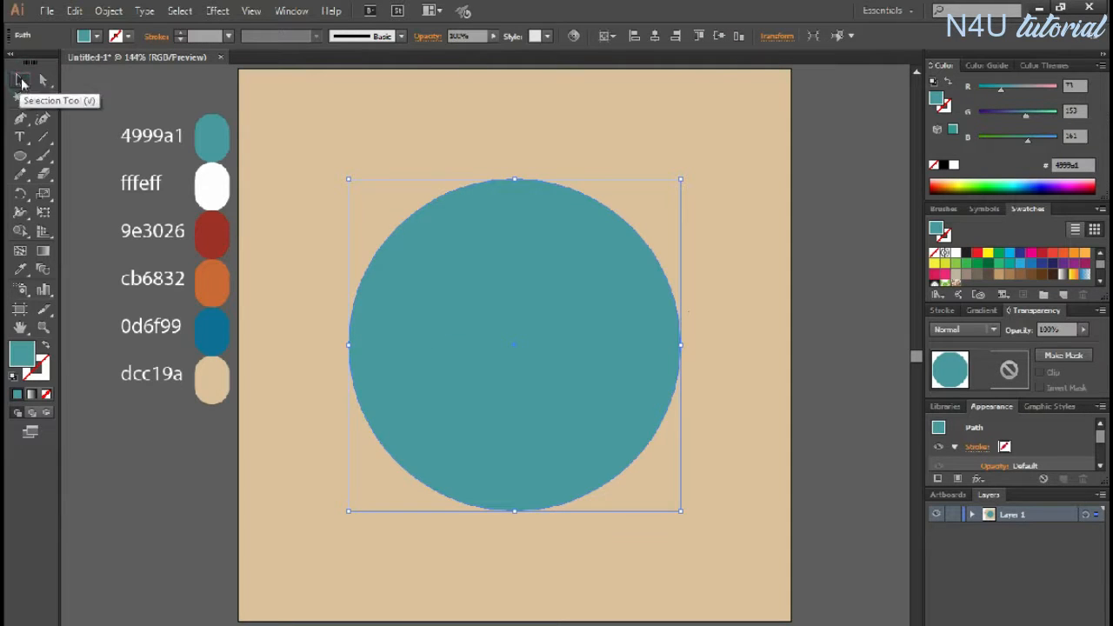
Lock the selected teal circle.
click(109, 10)
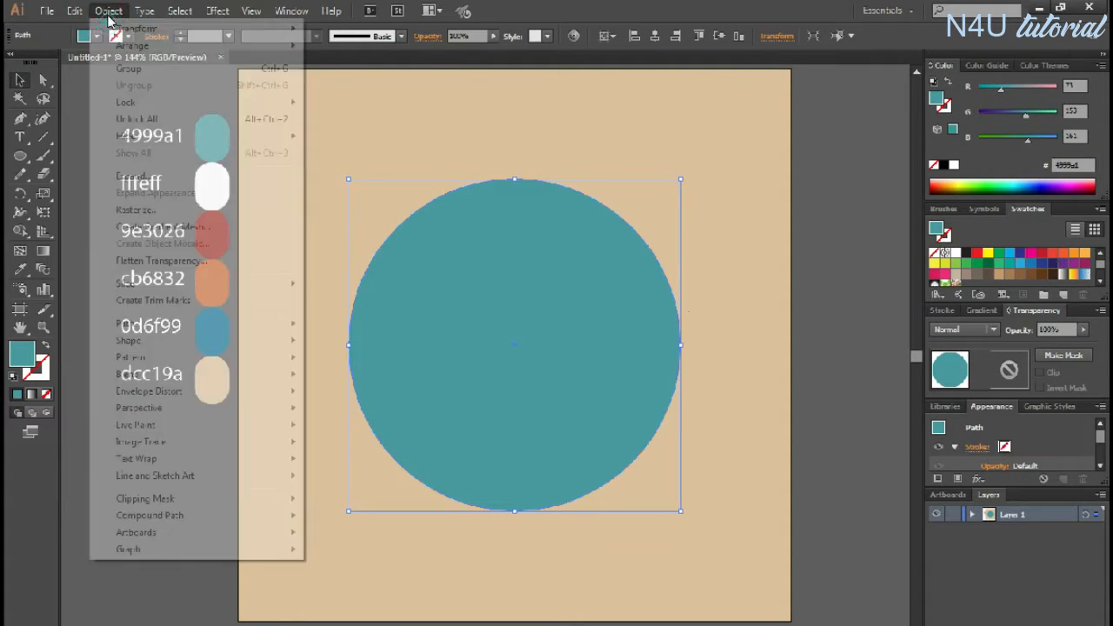
mouse_move(144, 104)
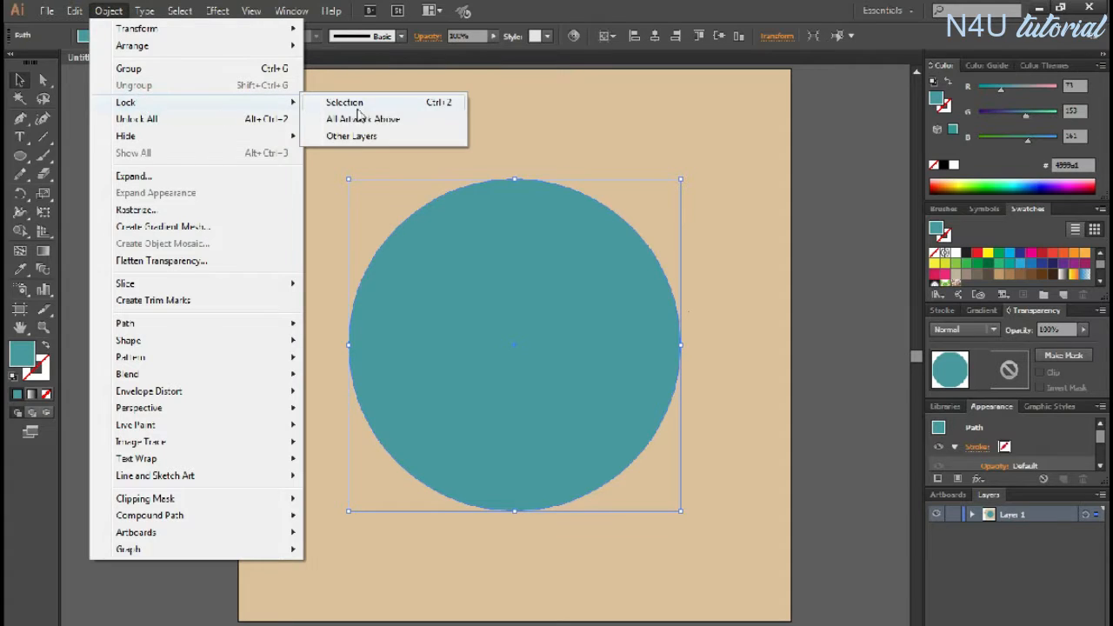
click(352, 103)
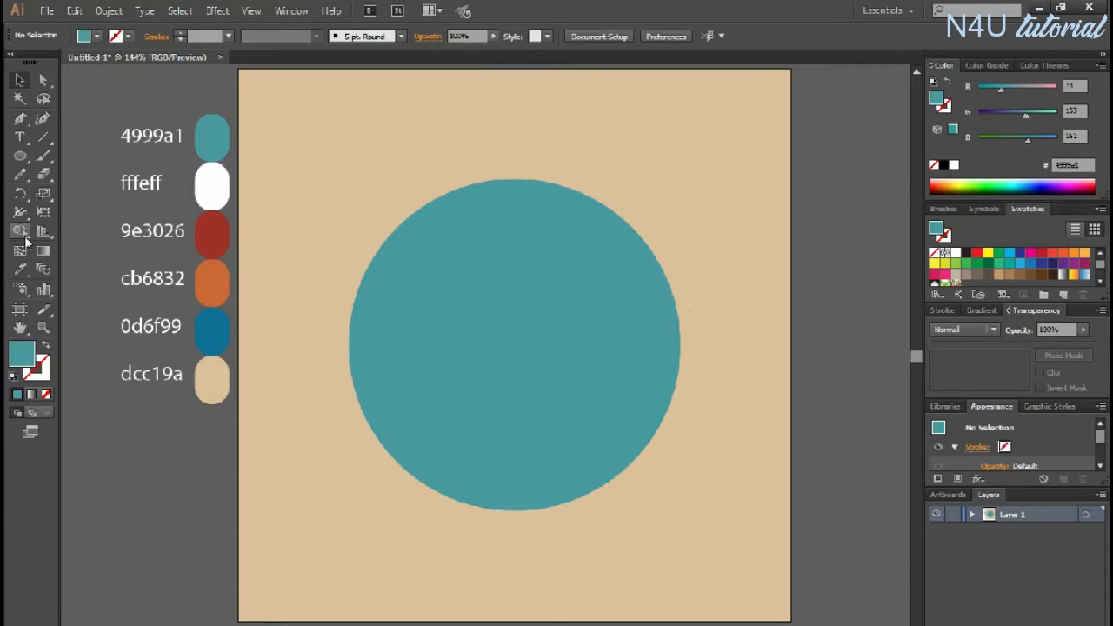
Draw a small circle 15 wide and 15 high near the middle of the teal circle.
click(20, 155)
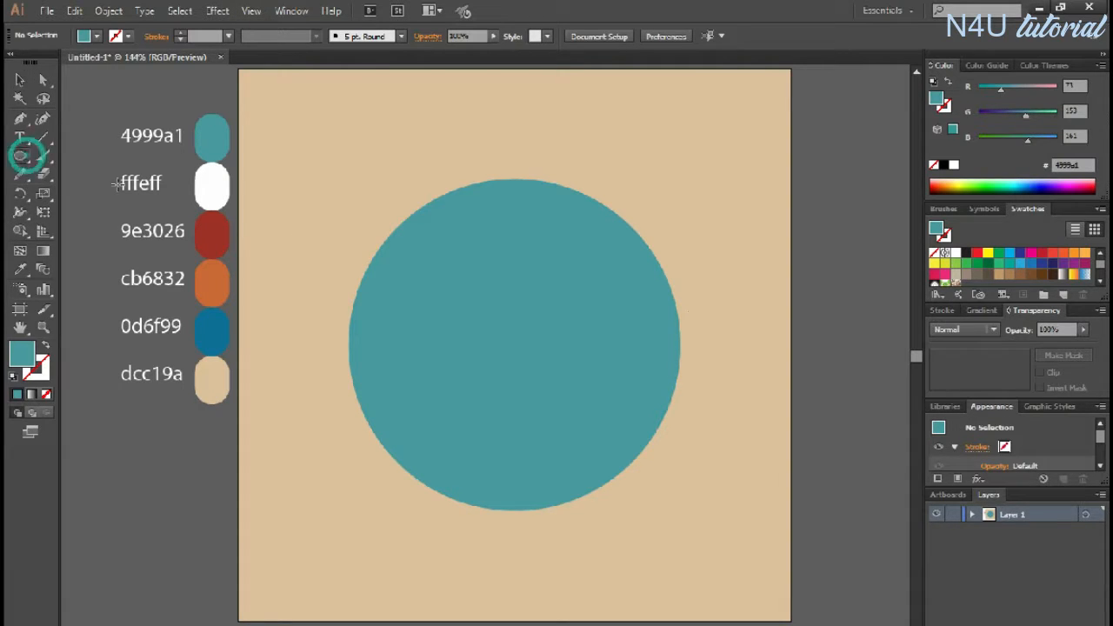
click(514, 345)
text(15)
key(Tab)
text(15)
key(Return)
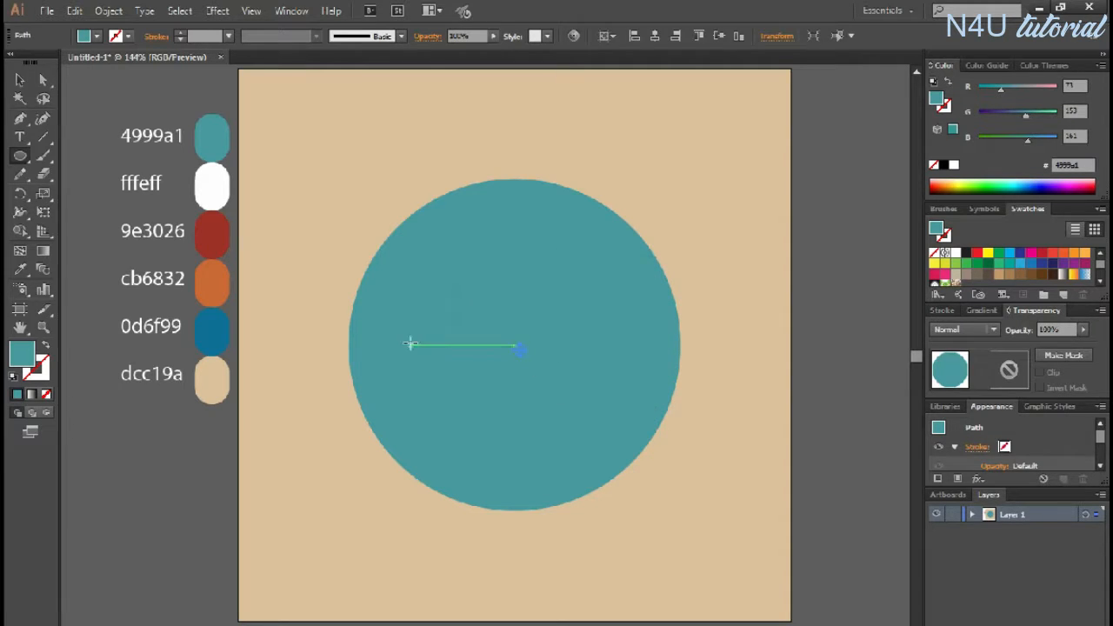
Fill the small circle with the fffeff palette color and center it horizontally and vertically on the artboard.
key(i)
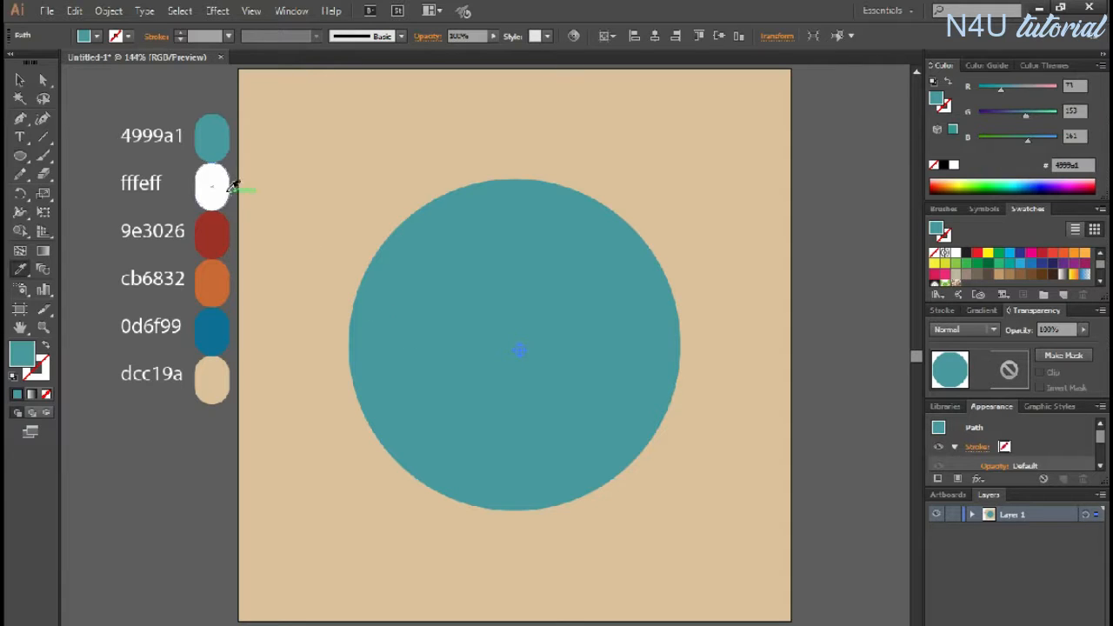
click(216, 185)
key(v)
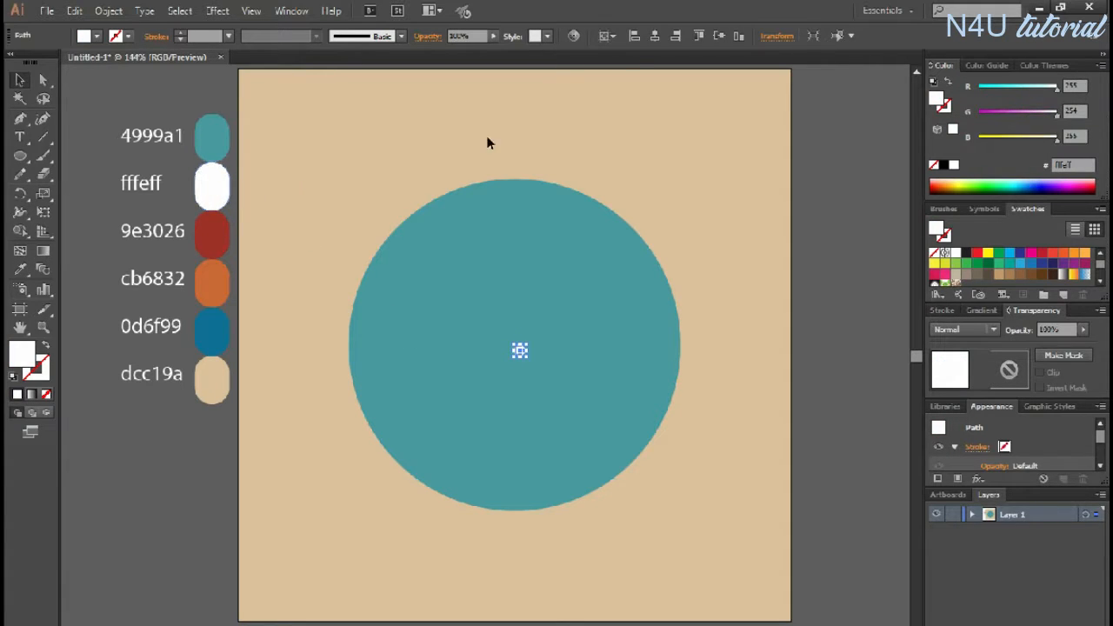
click(655, 36)
click(720, 39)
click(745, 204)
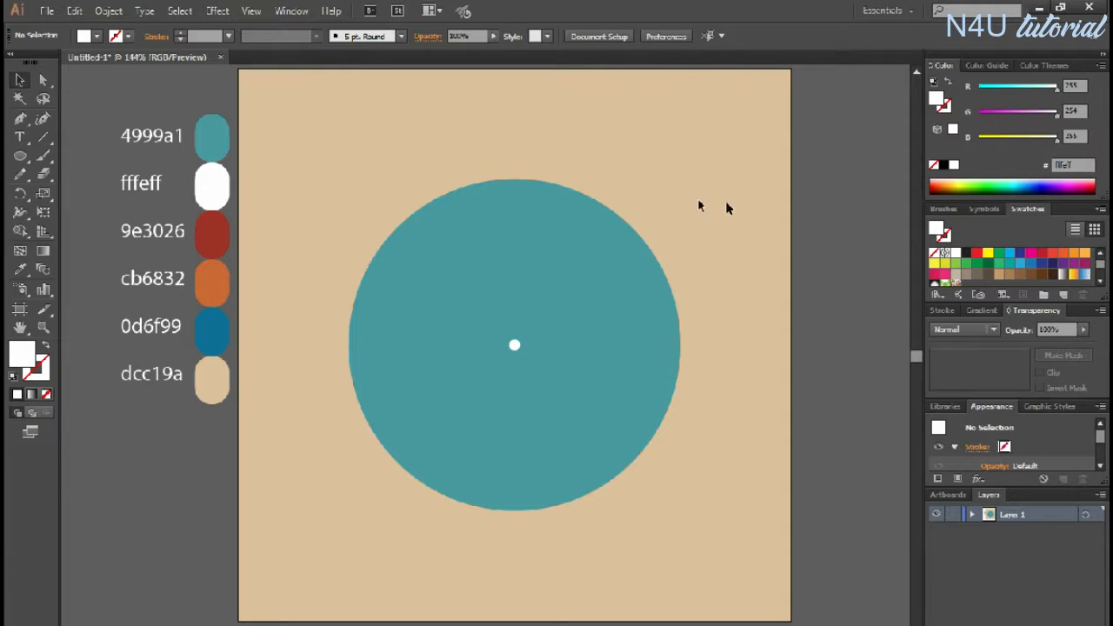
Draw a small upright white rectangle near the teal circle's upper edge and fully round its corners into a pill shape.
drag(21, 157, 54, 159)
click(54, 157)
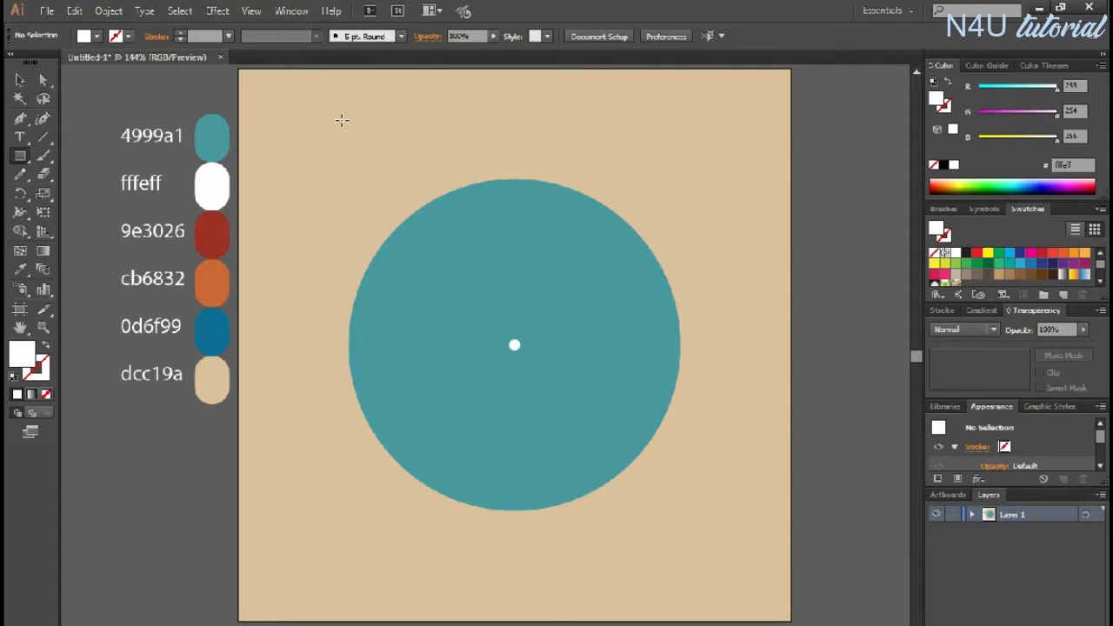
drag(494, 188, 512, 200)
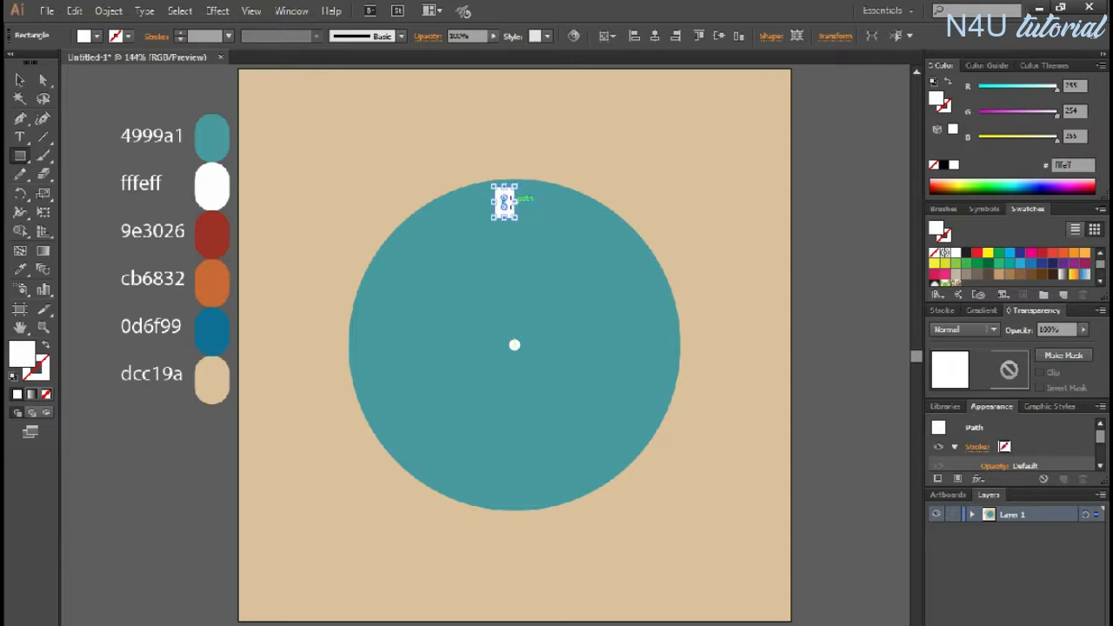
key(z)
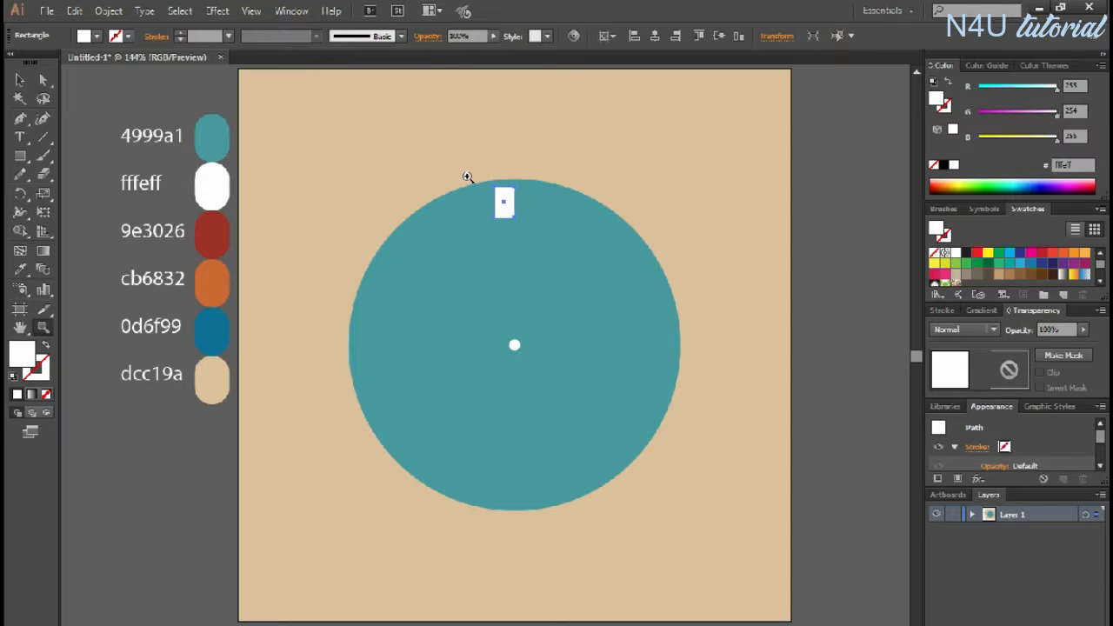
drag(443, 157, 579, 369)
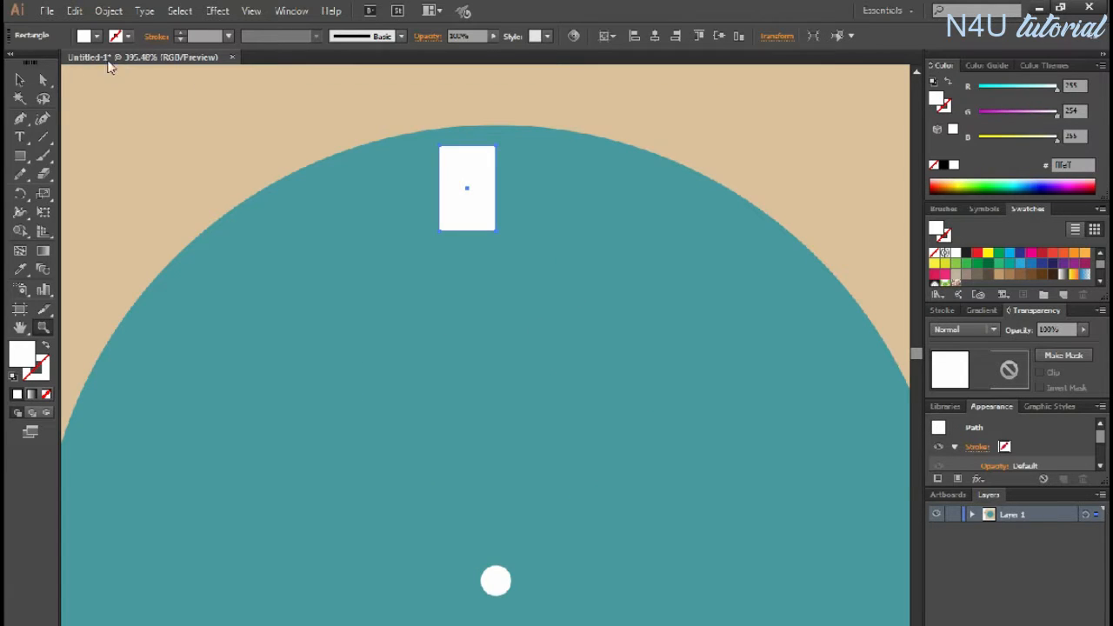
click(19, 79)
drag(486, 158, 467, 254)
click(534, 229)
key(ctrl+0)
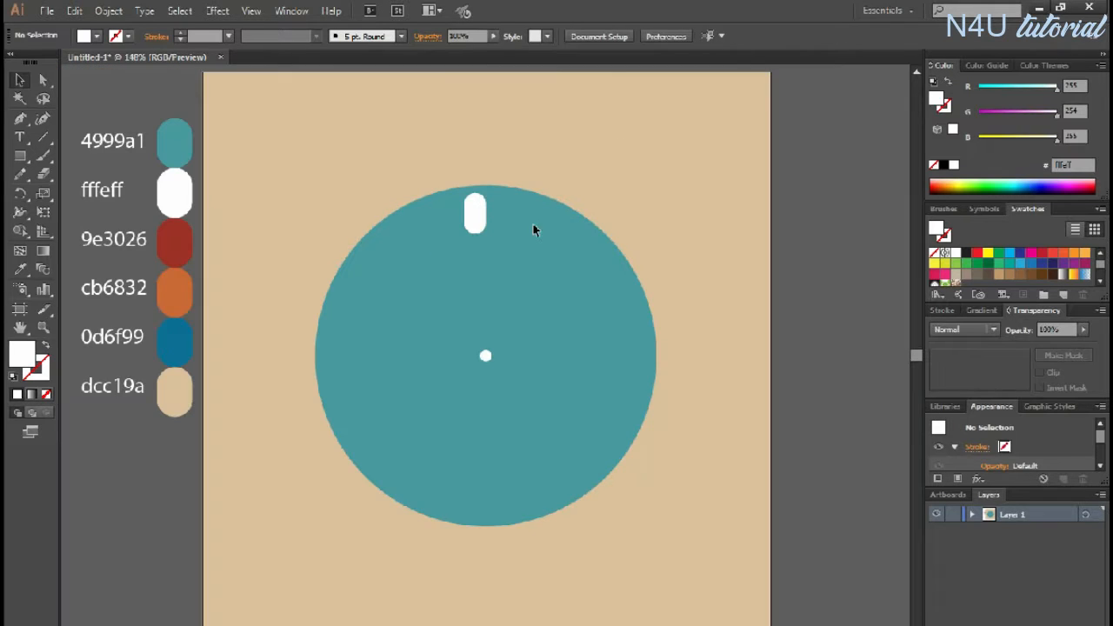
Center the white pill-shaped mark horizontally on the artboard.
click(485, 219)
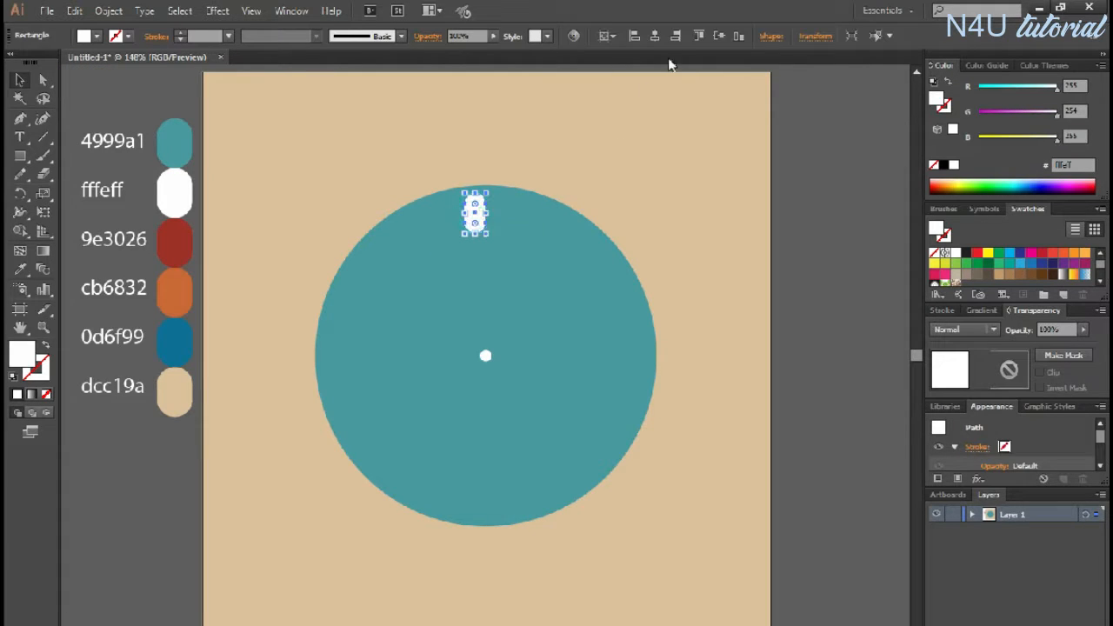
click(655, 36)
click(666, 202)
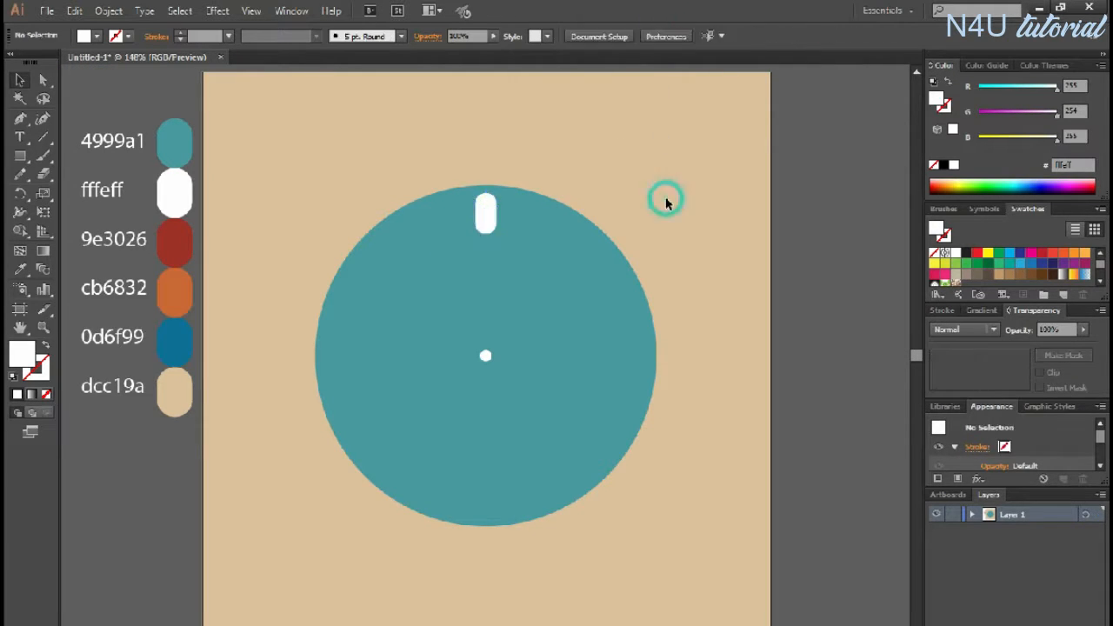
Make a copy of the white mark rotated 30° around the center of the small white circle.
click(491, 219)
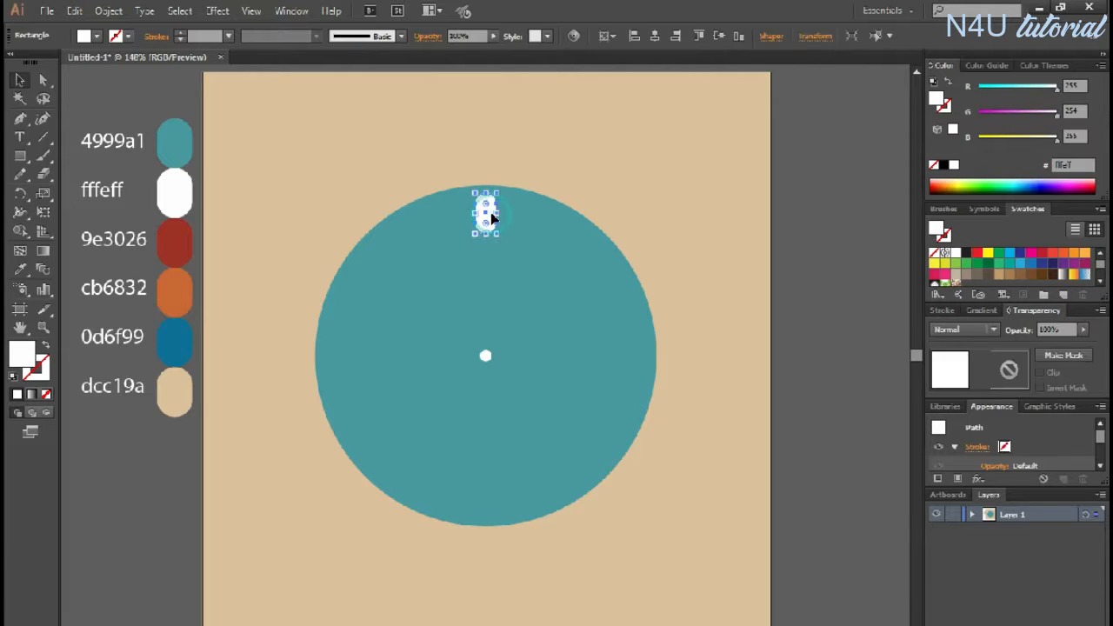
click(20, 193)
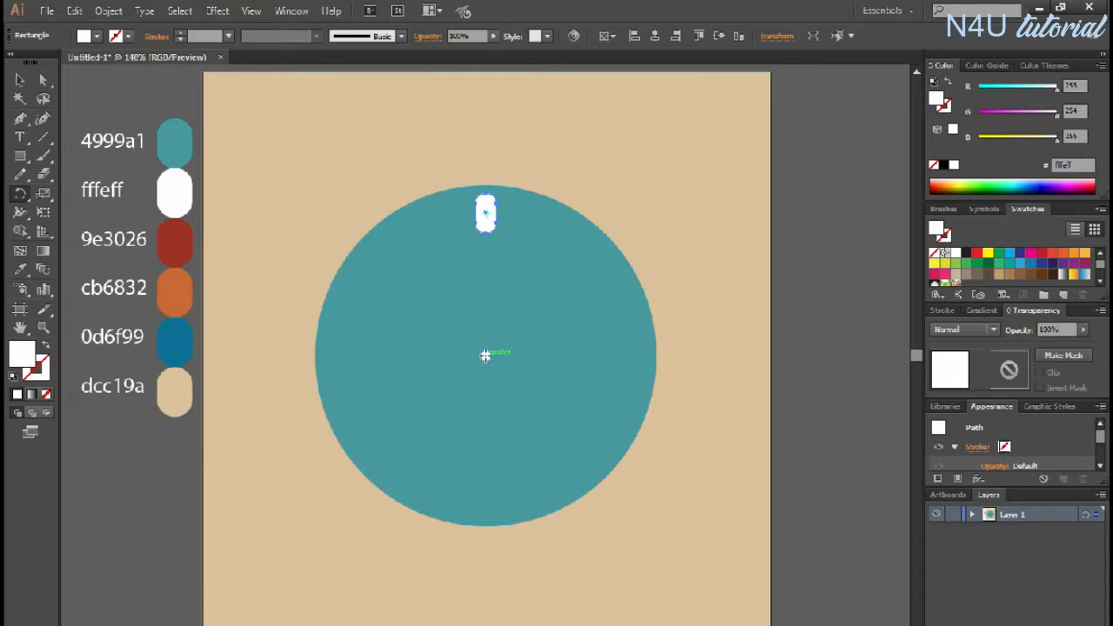
key(ctrl+plus)
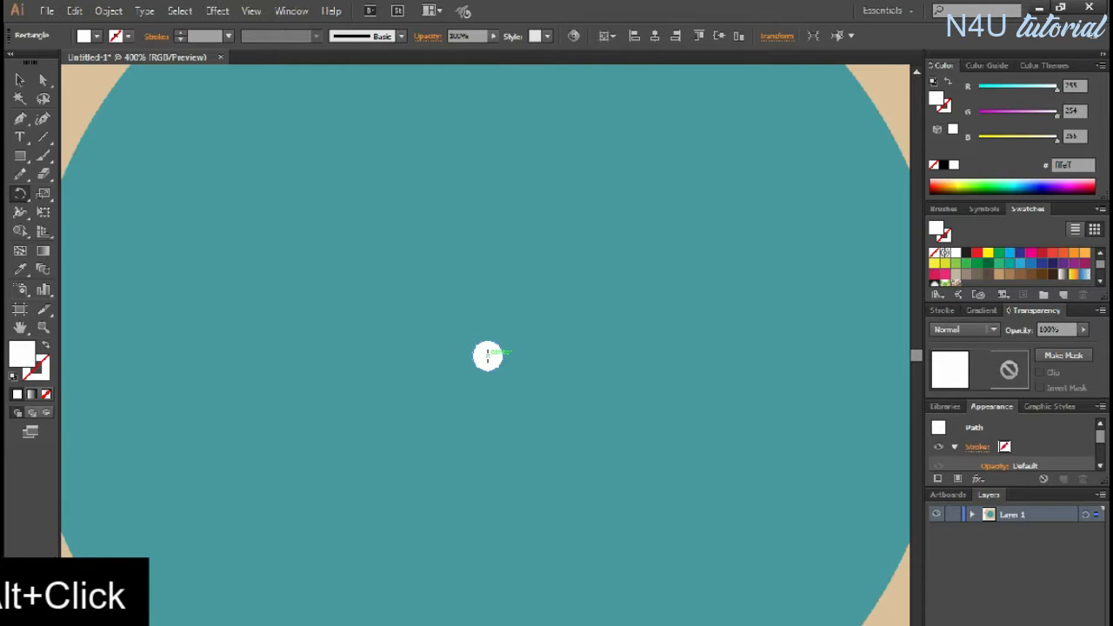
alt+click(488, 358)
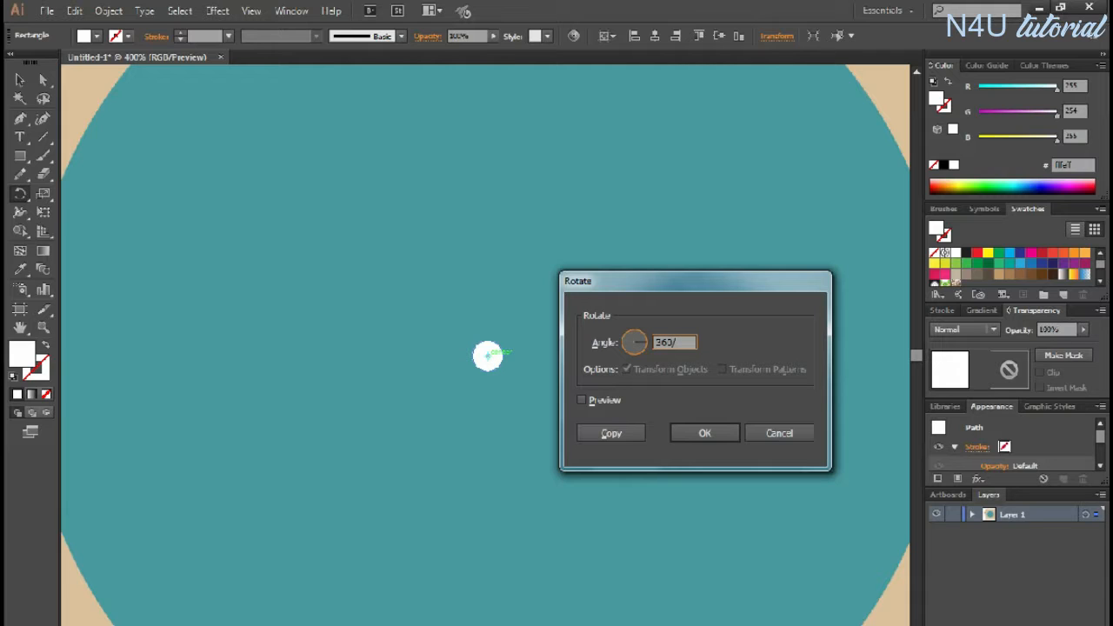
click(603, 401)
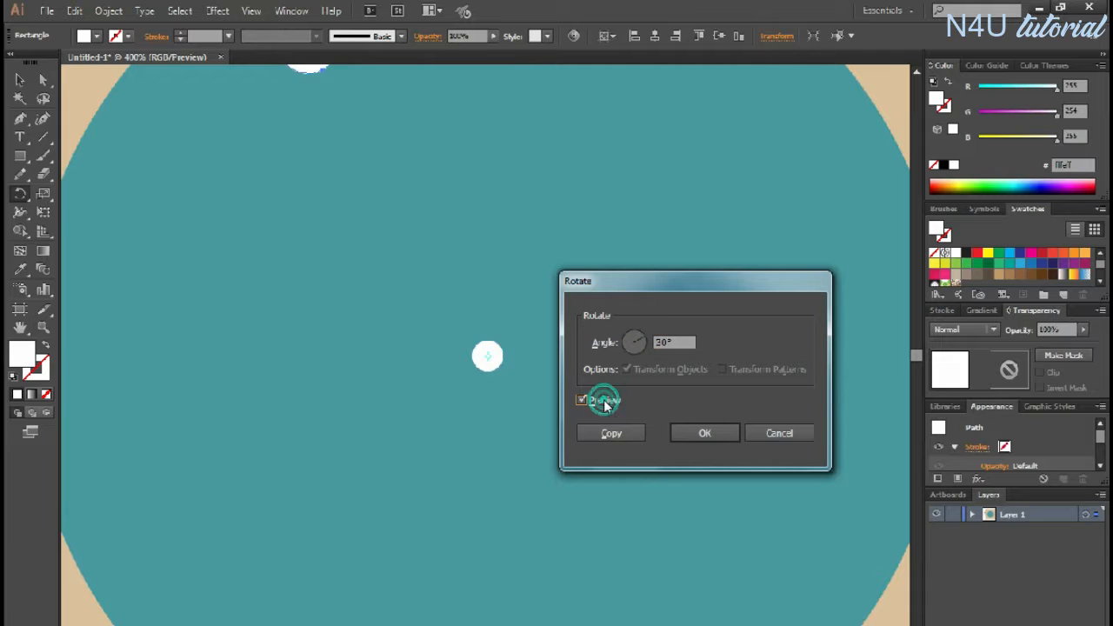
click(627, 433)
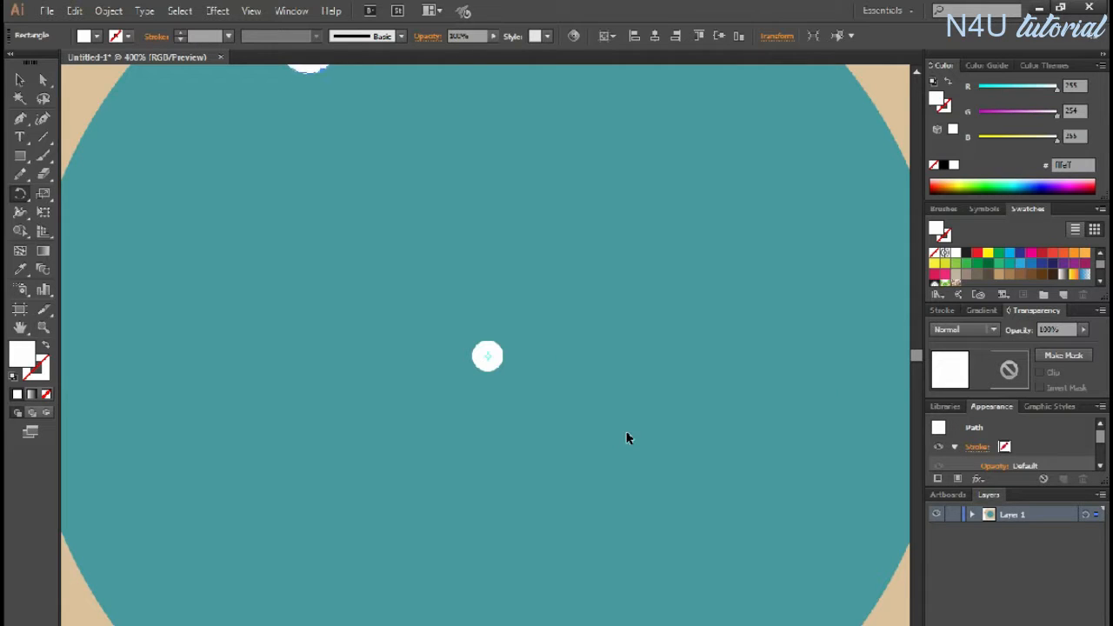
Repeat the rotated copy until twelve hour marks surround the clock face.
key(ctrl+0)
key(ctrl+d)
key(ctrl+d)
key(ctrl+d)
key(ctrl+d)
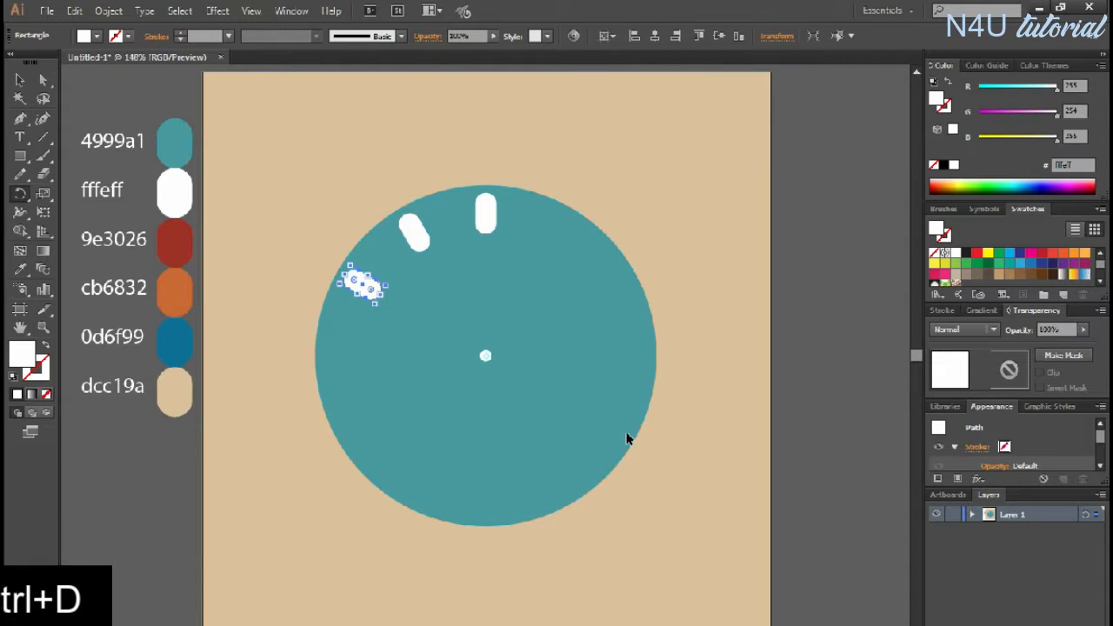
key(ctrl+d)
key(ctrl+d)
key(ctrl+d)
key(ctrl+d)
key(ctrl+d)
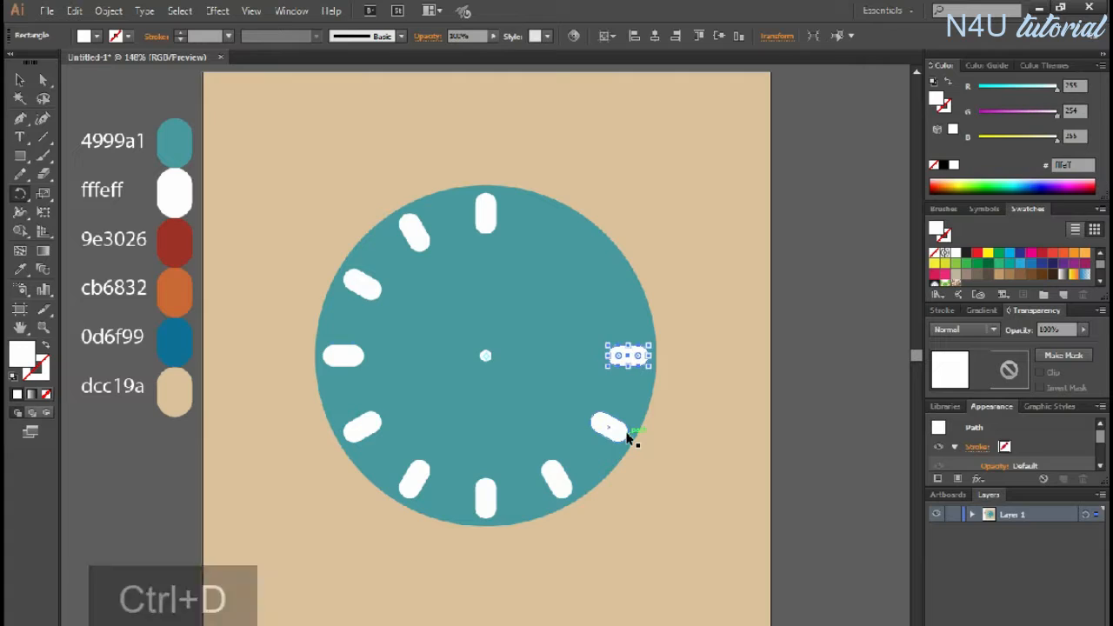
key(ctrl+d)
click(24, 78)
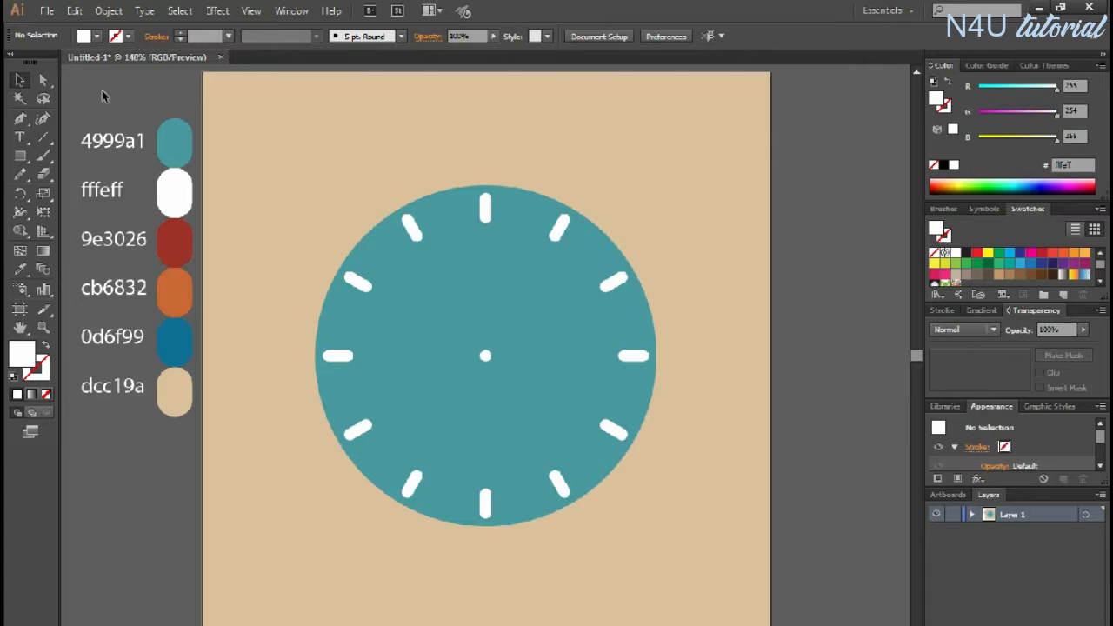
Float and enlarge the Layers panel to list every object, then unlock and select the large teal circle.
drag(987, 495, 758, 82)
drag(832, 251, 832, 545)
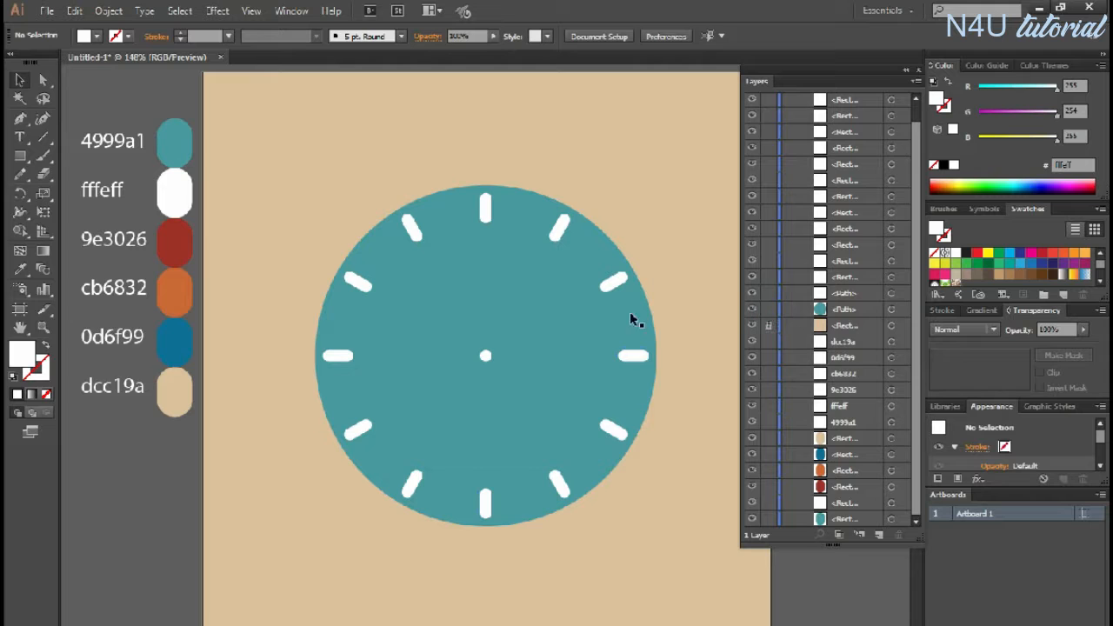
click(572, 318)
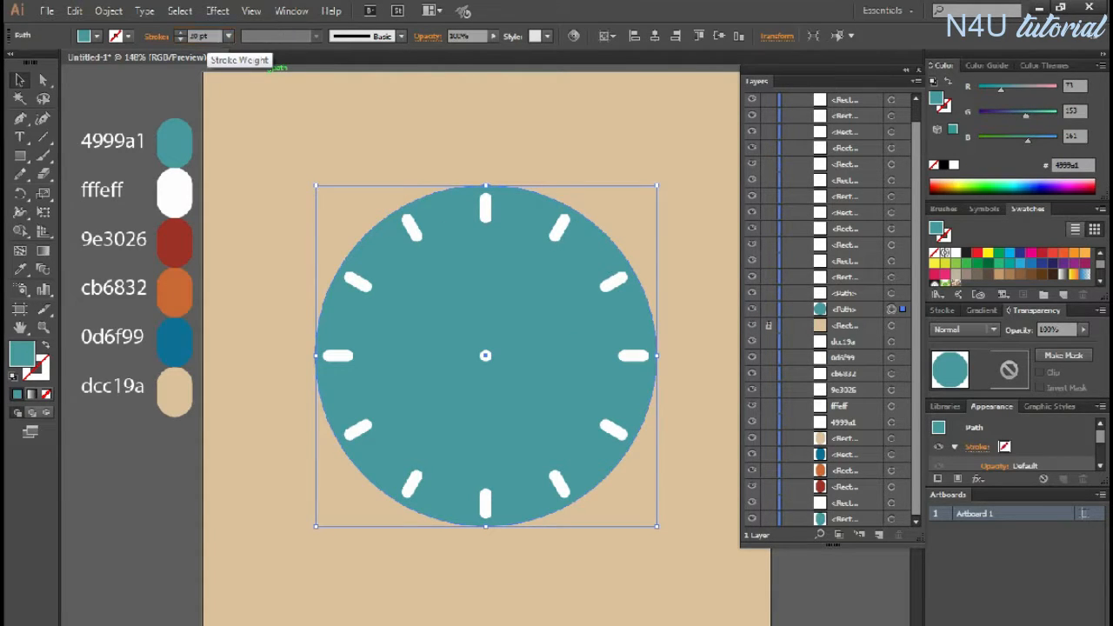
Give the large teal circle a stroke 10 pt wide.
key(Return)
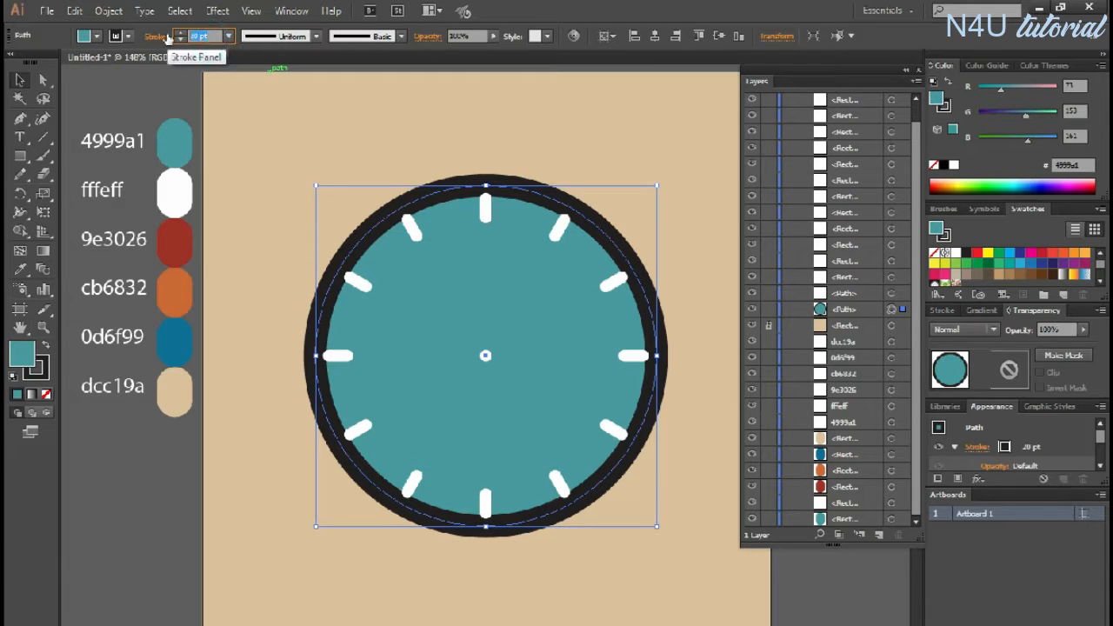
text(10)
key(Return)
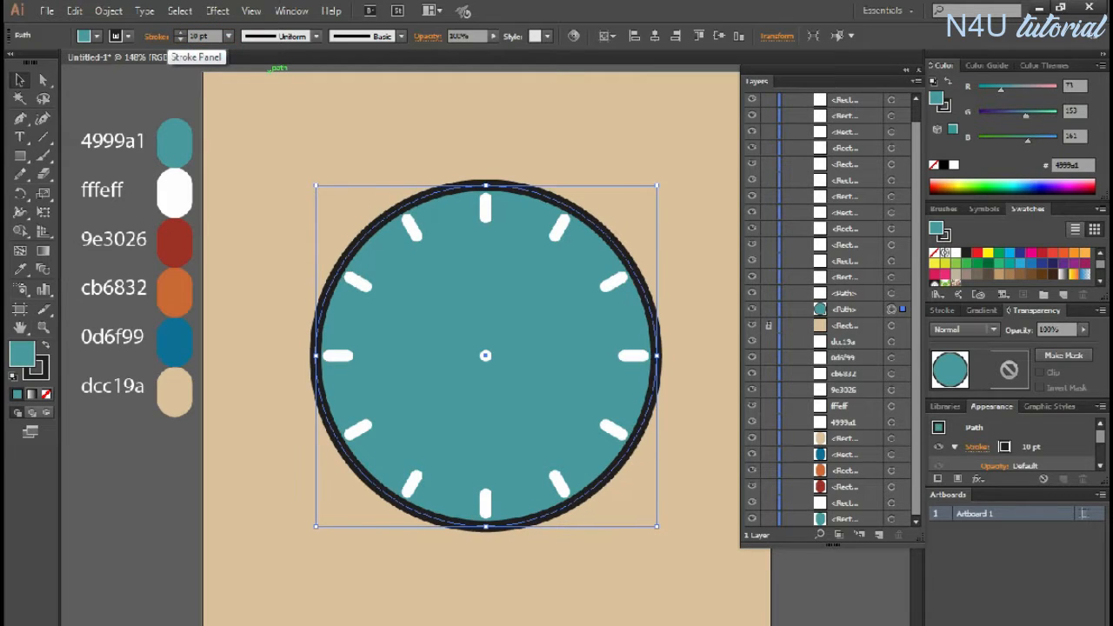
Color the large teal circle's stroke with the white fffeff palette sample.
click(129, 35)
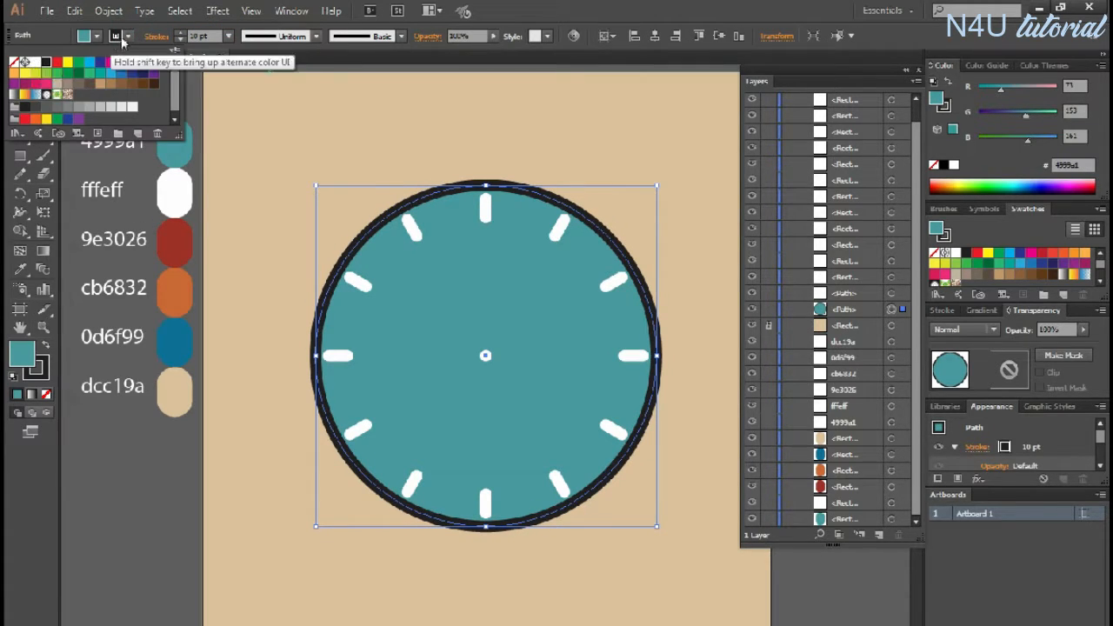
click(37, 372)
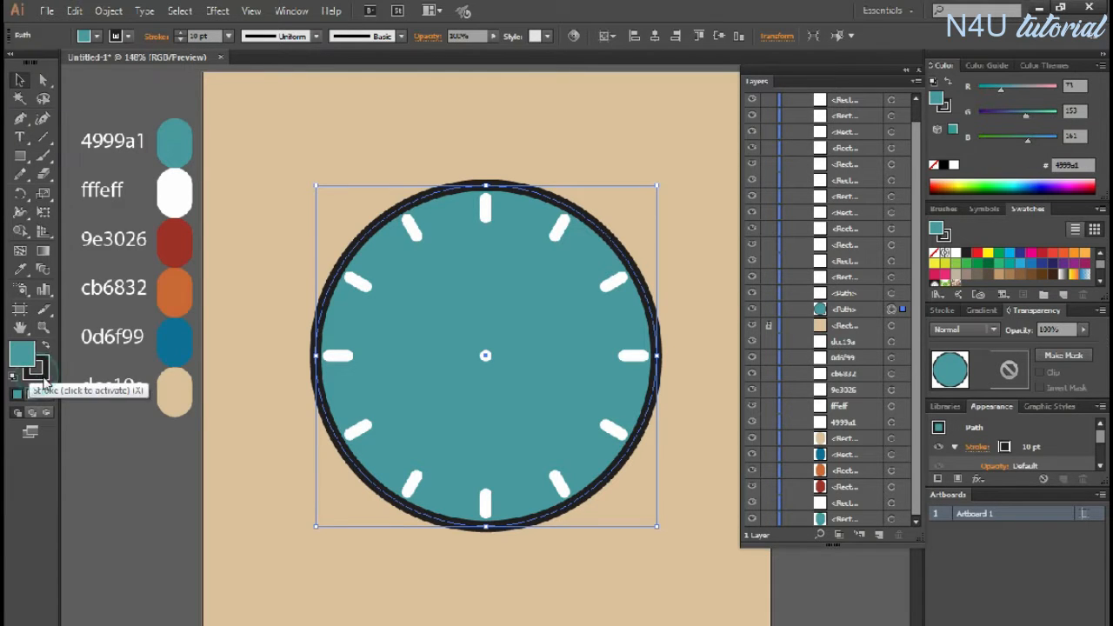
click(24, 269)
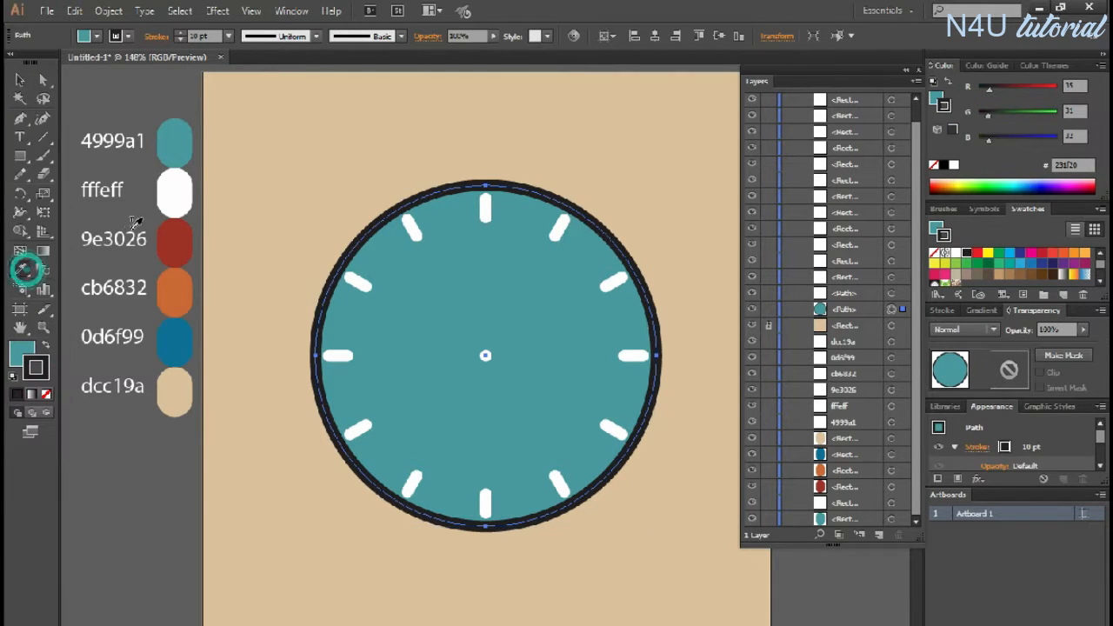
click(187, 186)
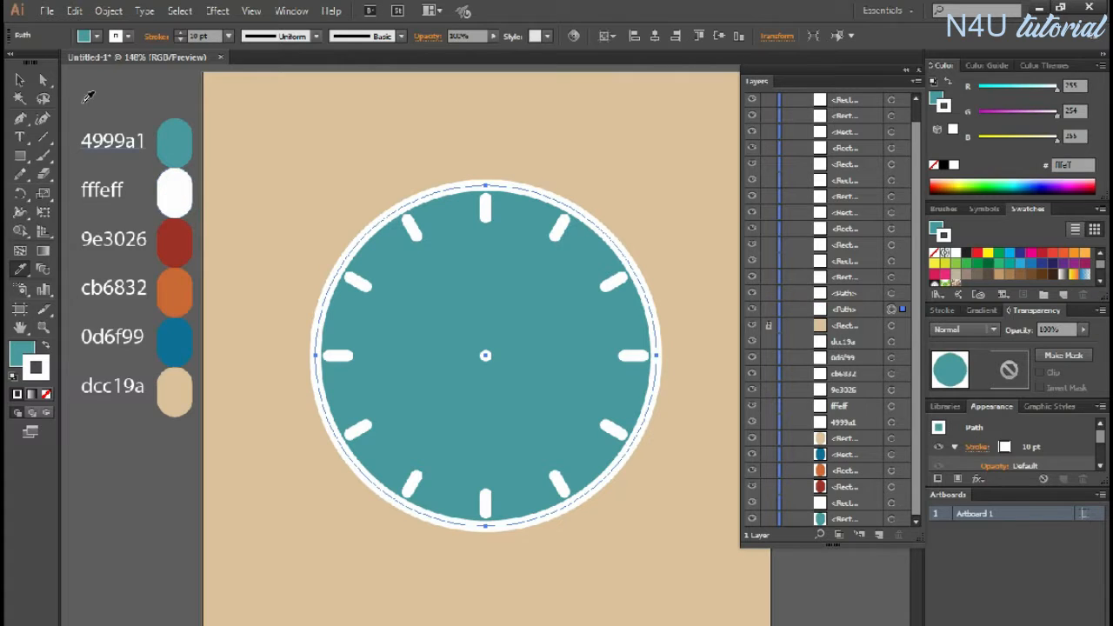
Reduce the large teal circle's stroke to 6 pt, deselect the circle and lock it.
click(19, 80)
click(212, 36)
scroll(214, 36, down, 1)
scroll(212, 35, down, 3)
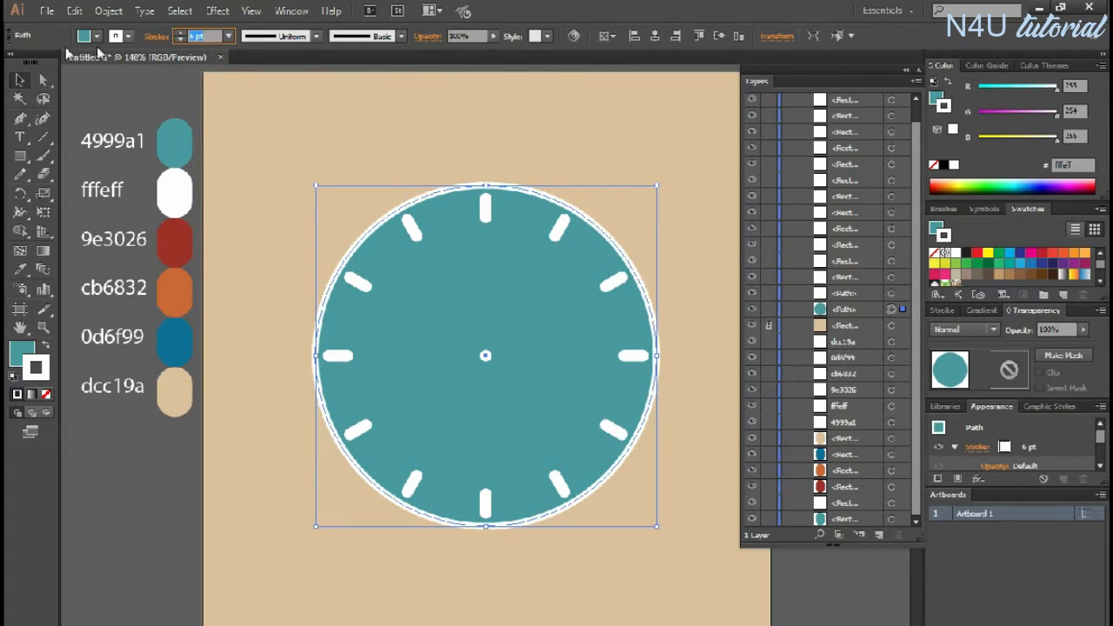
click(176, 98)
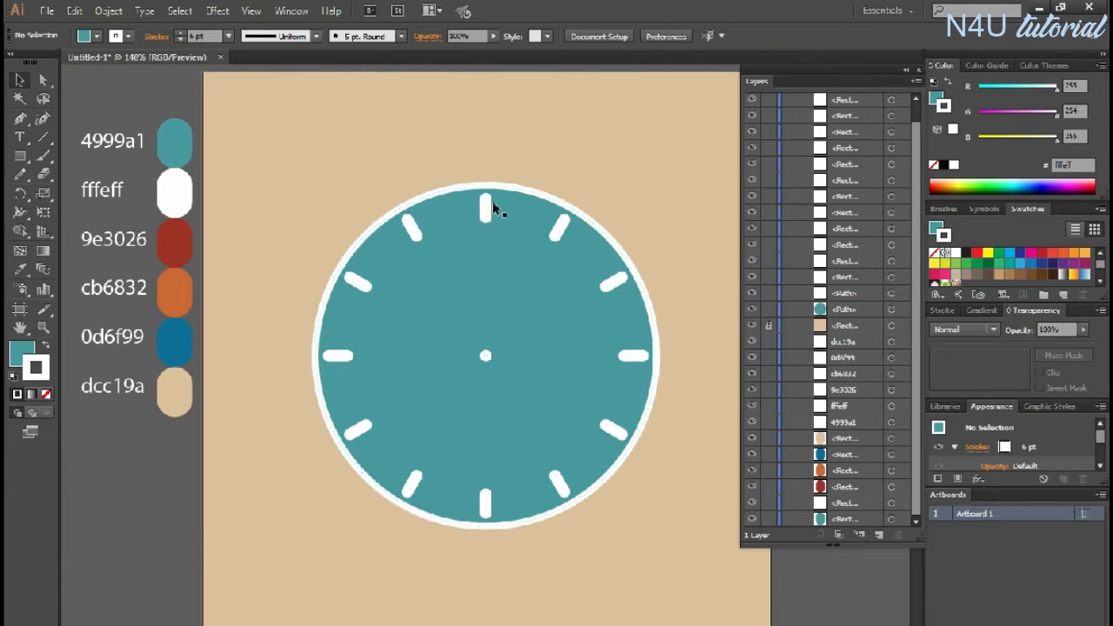
click(768, 309)
Draw a hand-shaped rectangle about 18 by 144 px from the twelve o'clock mark to the center, with no stroke and the red 9e3026 fill.
key(m)
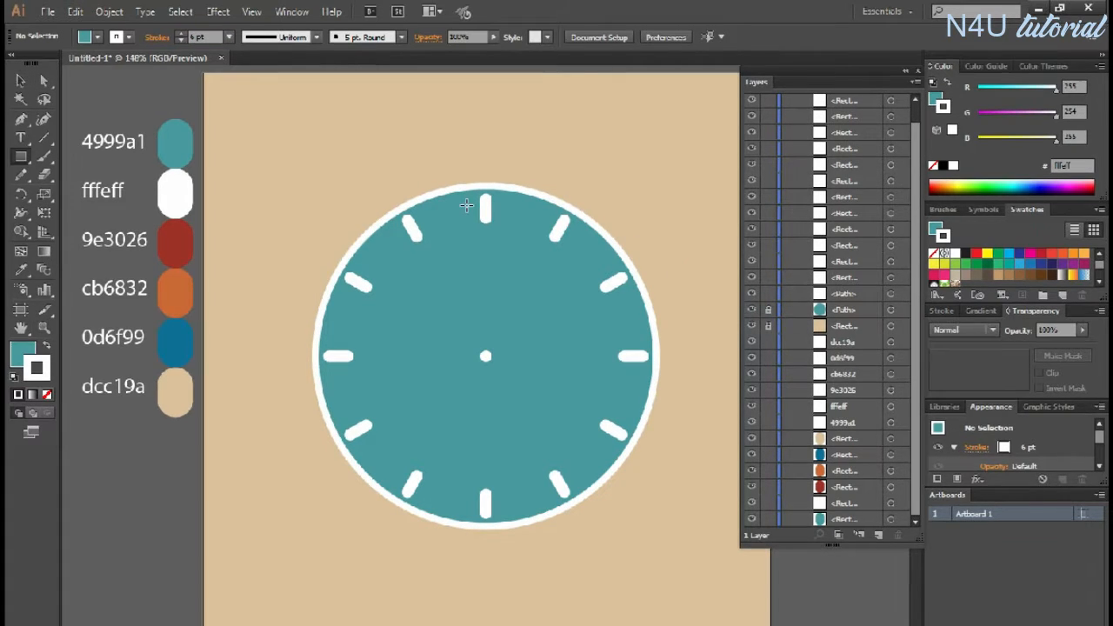
drag(476, 204, 493, 366)
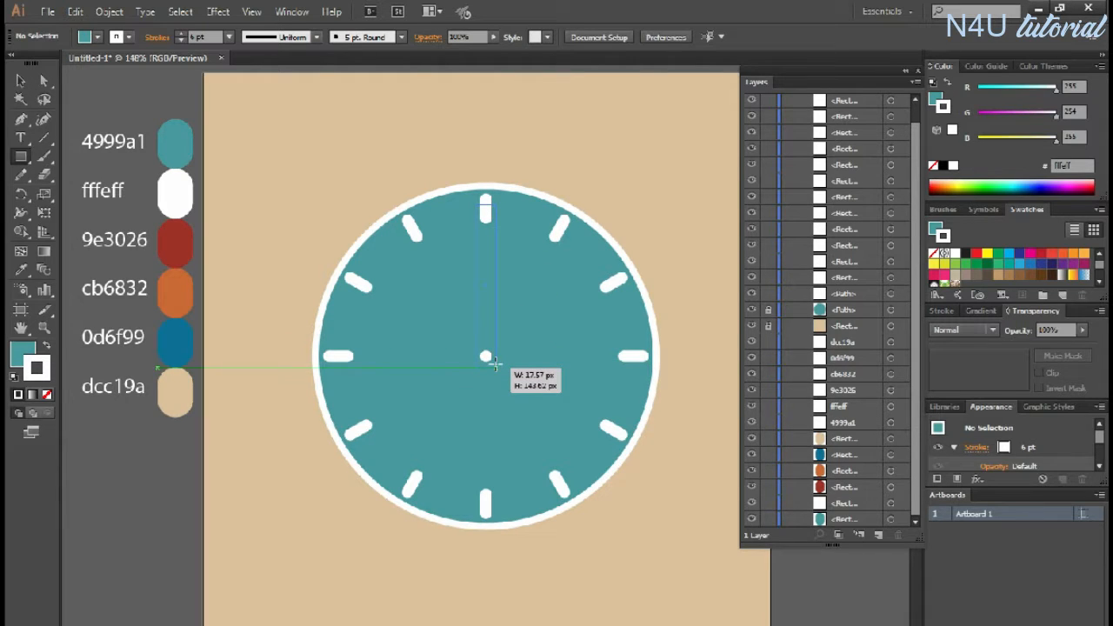
drag(494, 366, 494, 366)
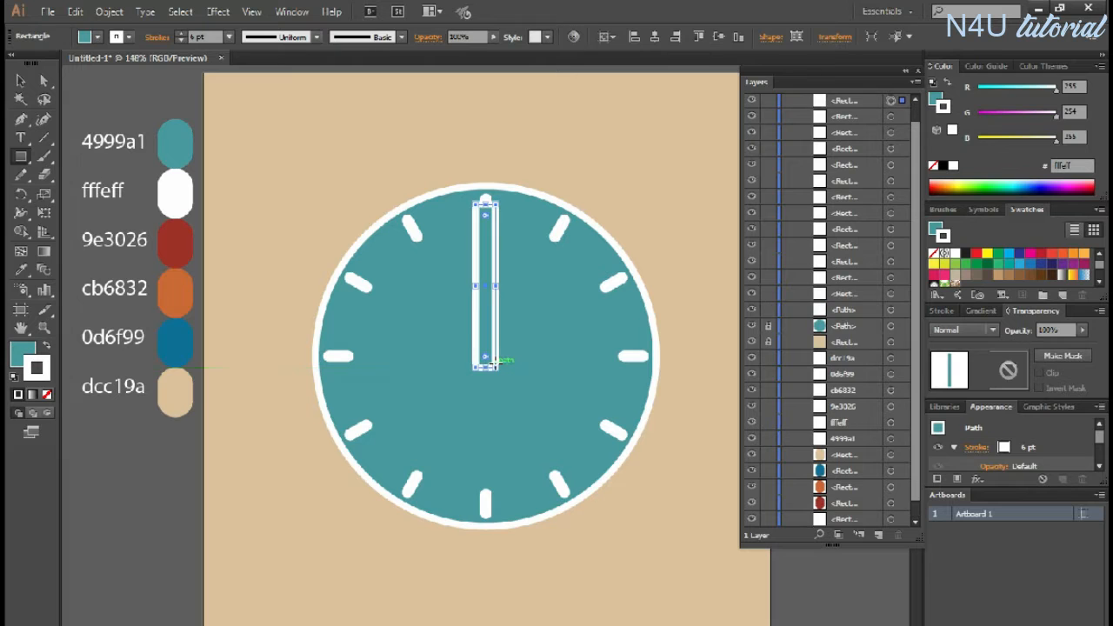
click(48, 395)
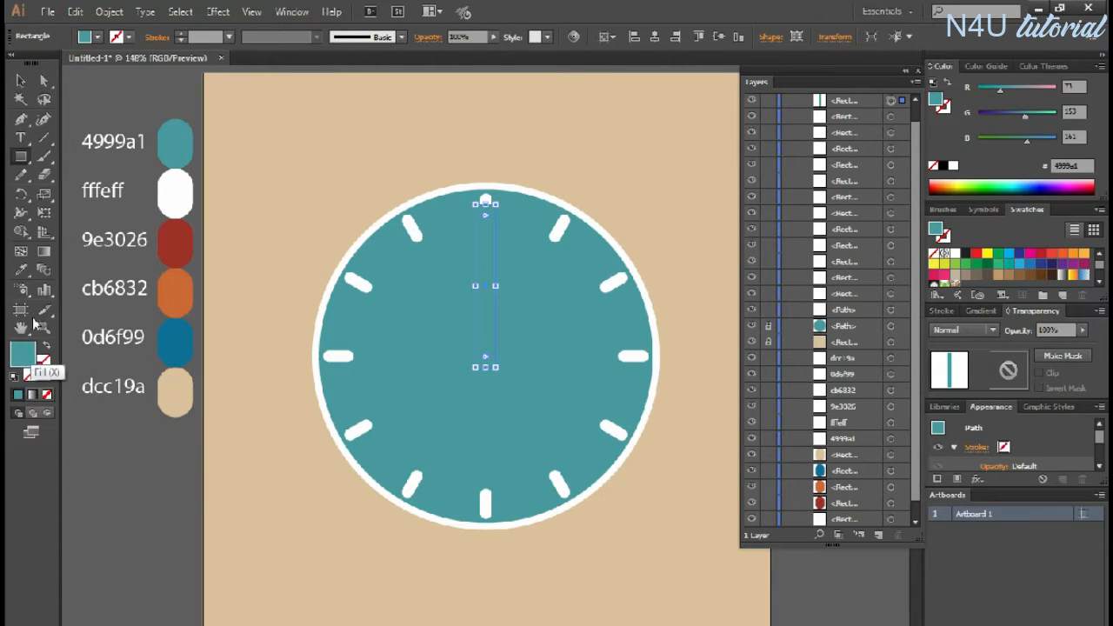
click(24, 275)
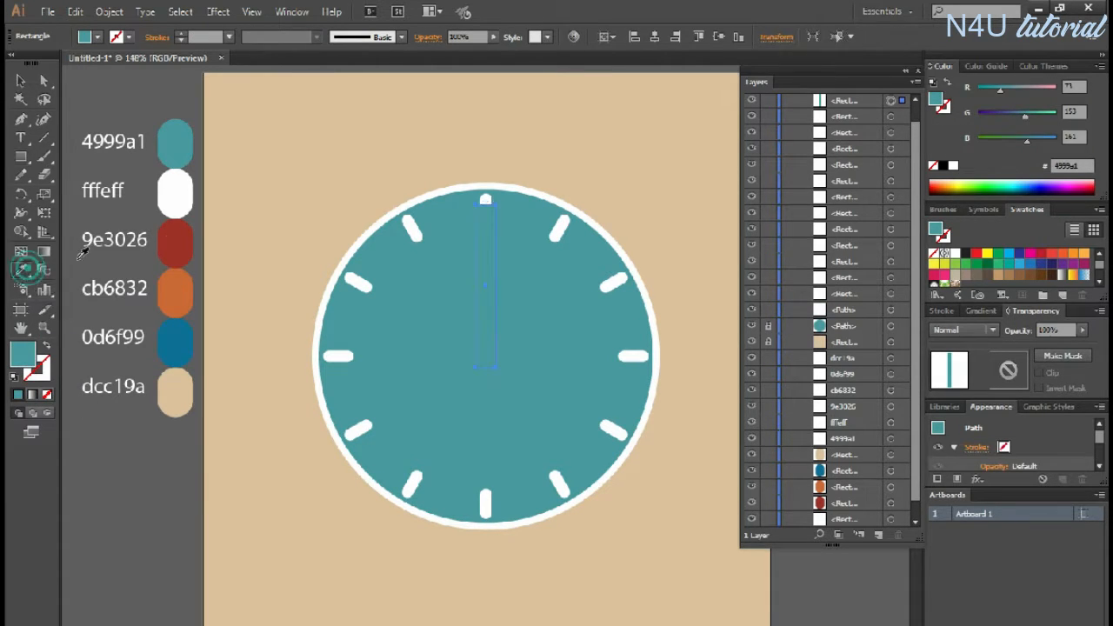
click(192, 238)
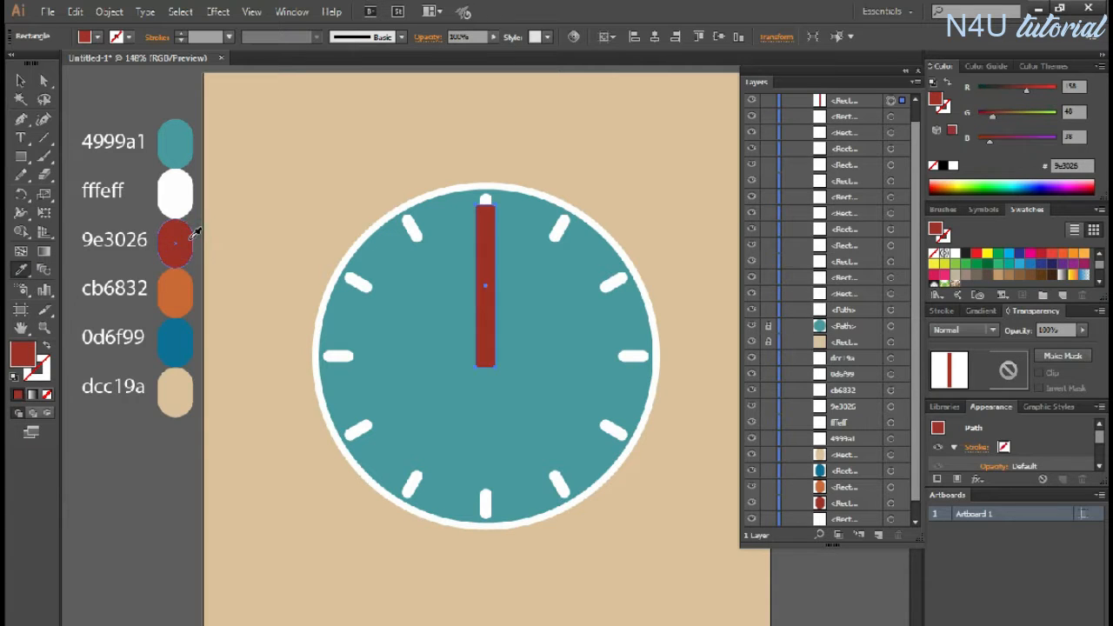
Round the red hand's corners fully and deselect it.
click(24, 80)
drag(485, 218, 488, 274)
click(534, 157)
Copy the red clock hand and paste the duplicate in place on top of it.
key(z)
click(497, 256)
drag(515, 391, 383, 249)
click(20, 80)
click(388, 282)
click(75, 12)
click(113, 86)
click(75, 12)
click(122, 153)
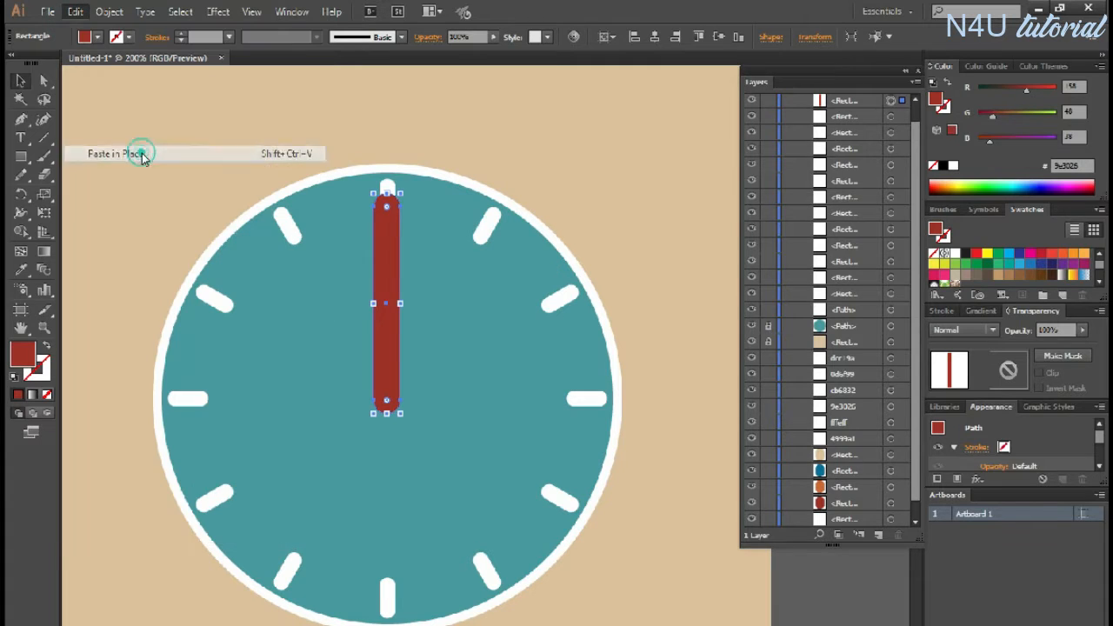
Fill the duplicated hand with the orange cb6832 palette sample.
click(21, 269)
drag(182, 302, 438, 316)
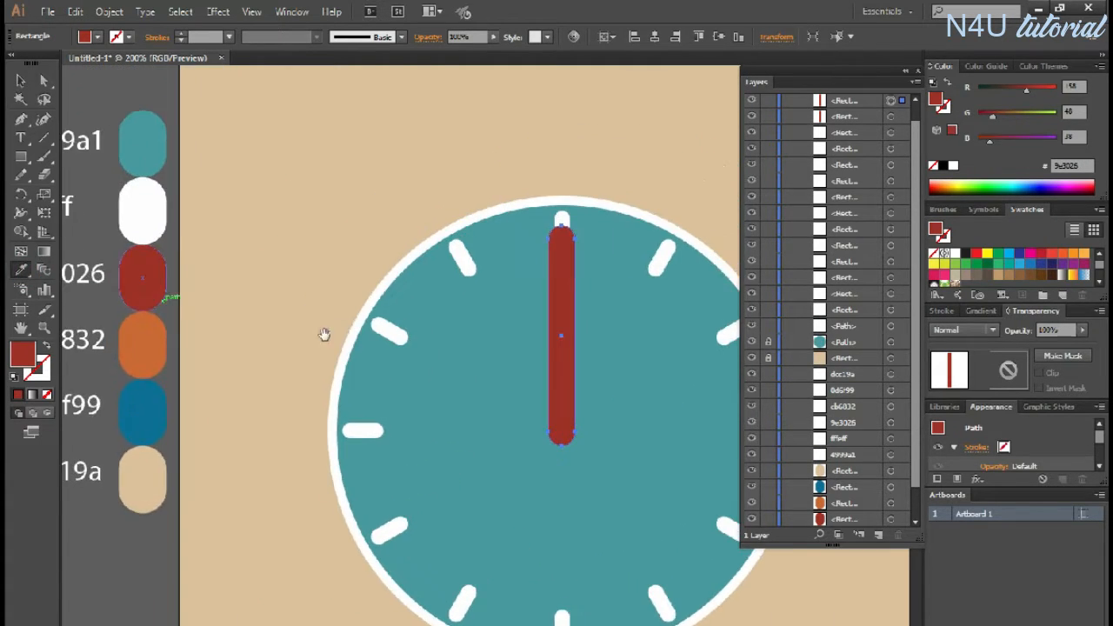
click(161, 341)
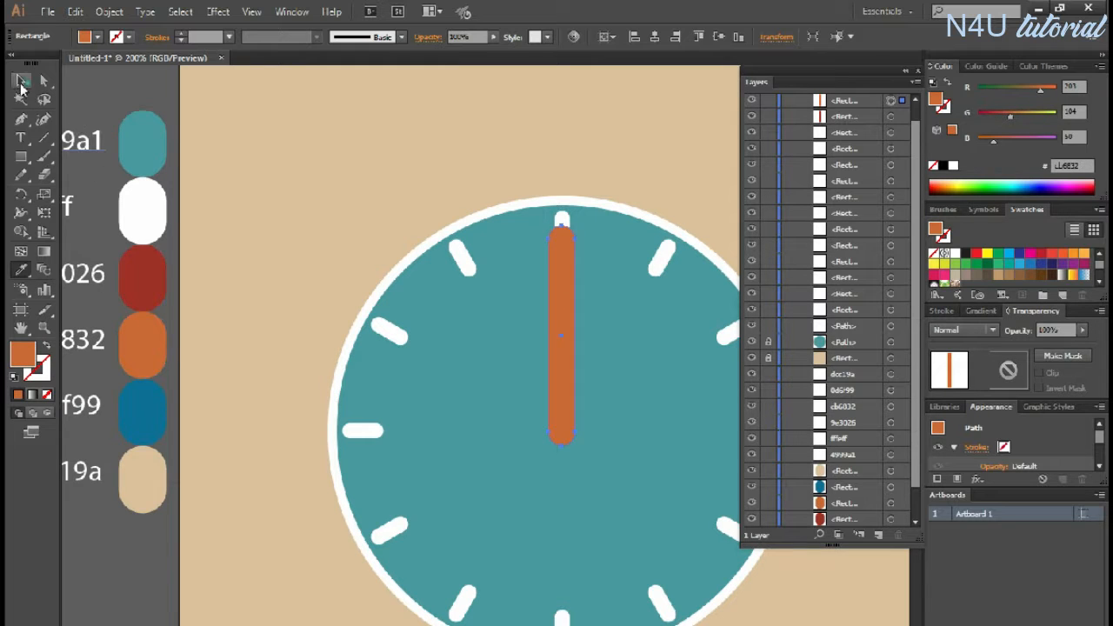
Paste another copy of the hand in place and fill it with the blue 0d6f99 palette sample.
click(20, 80)
click(104, 12)
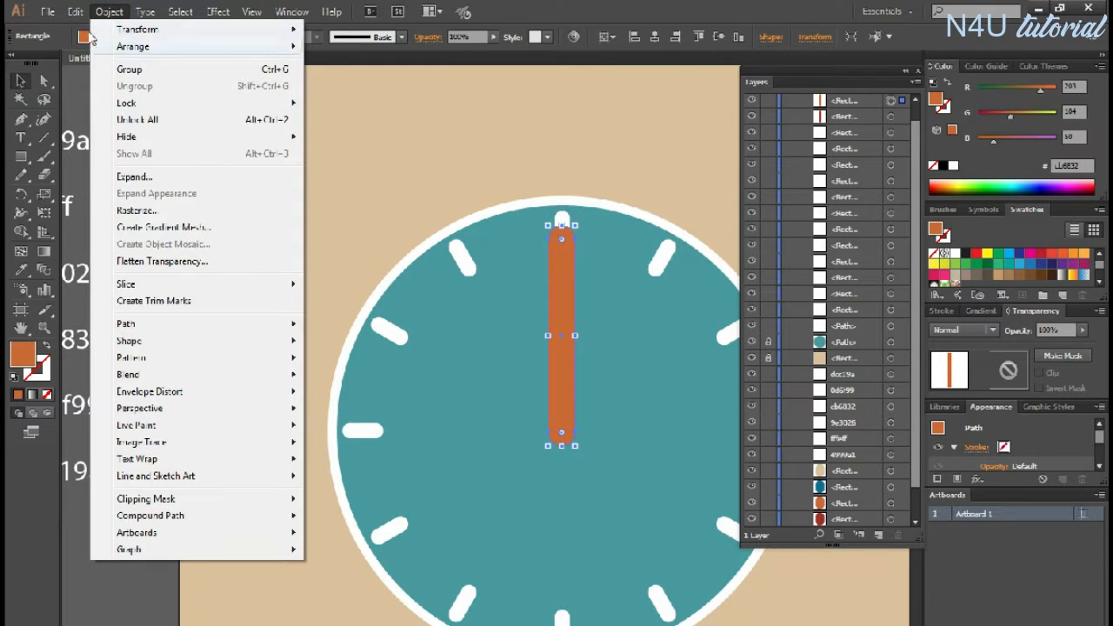
mouse_move(76, 12)
click(114, 155)
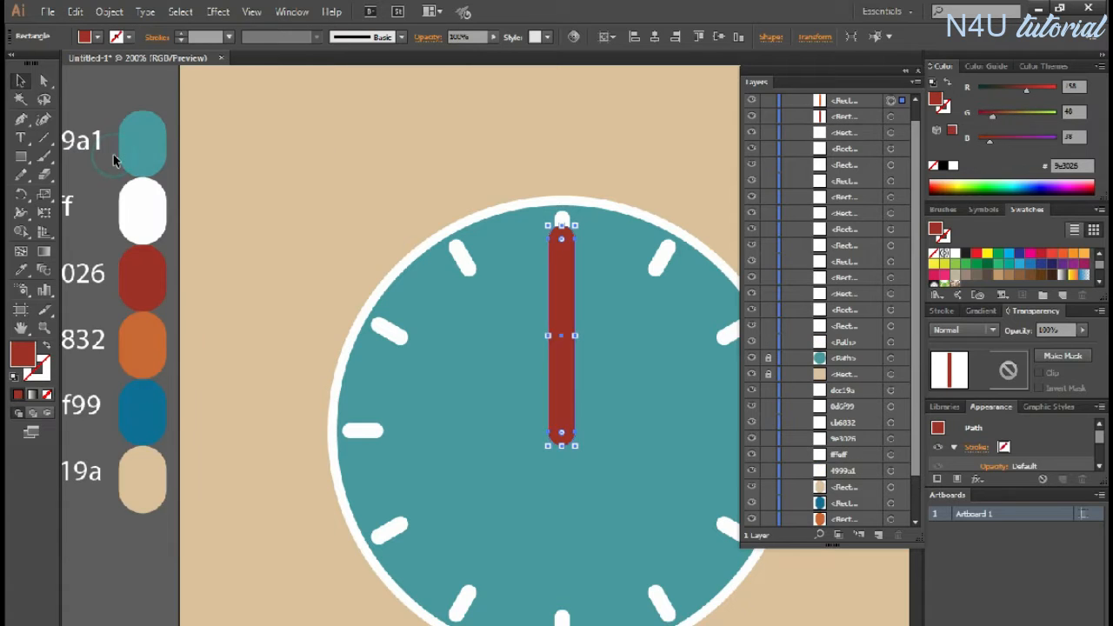
click(27, 270)
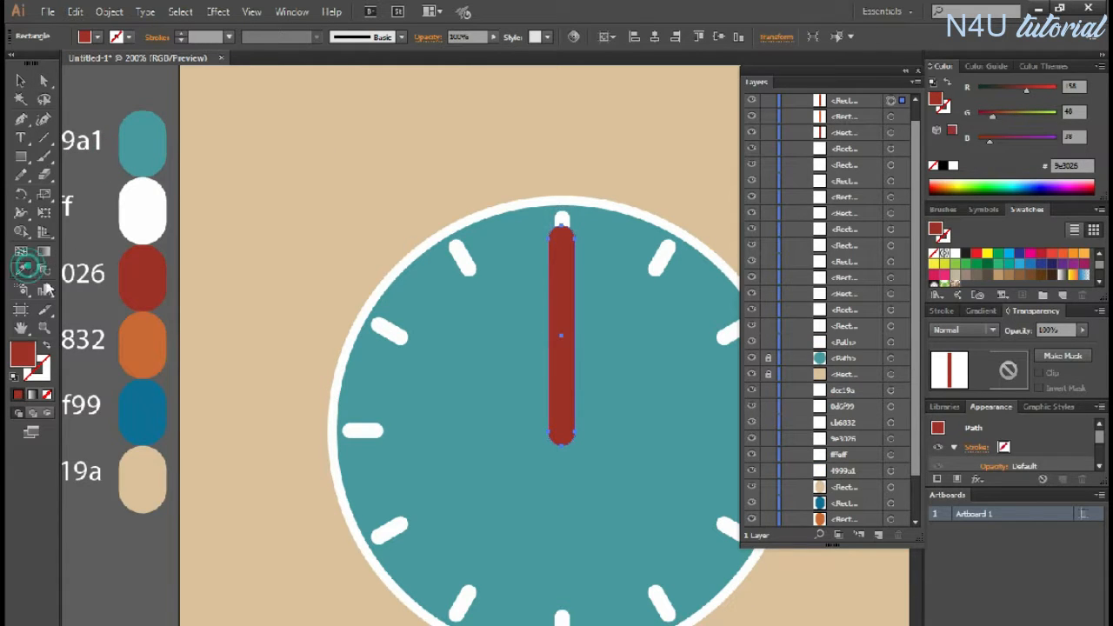
click(156, 416)
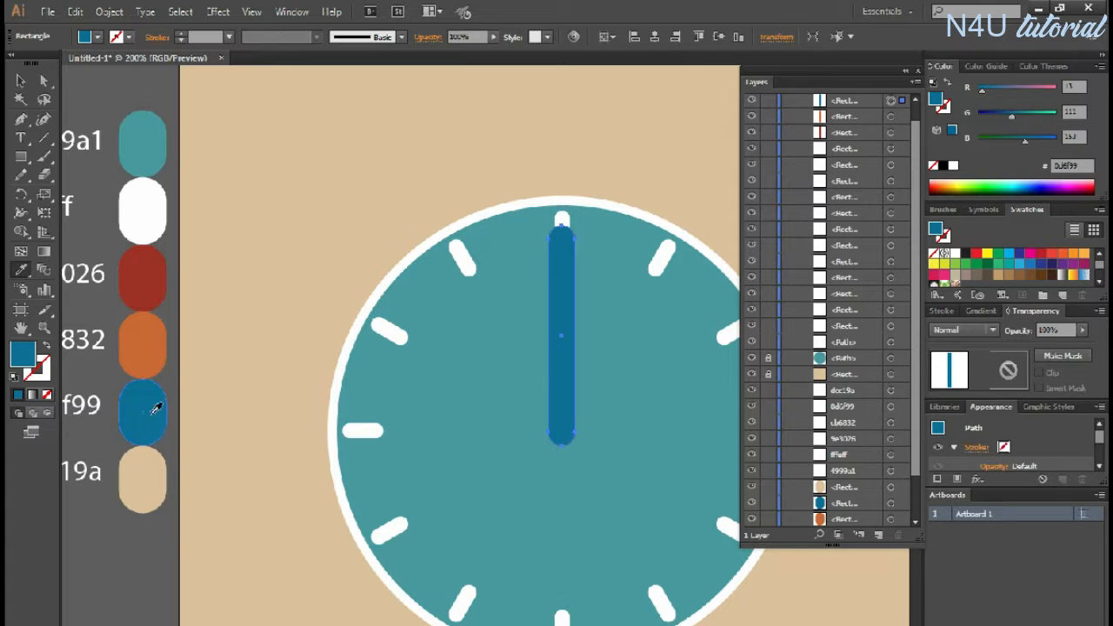
Place a horizontal and a vertical ruler guide crossing at the clock's center, then lock the large teal circle.
click(21, 81)
drag(484, 198, 297, 186)
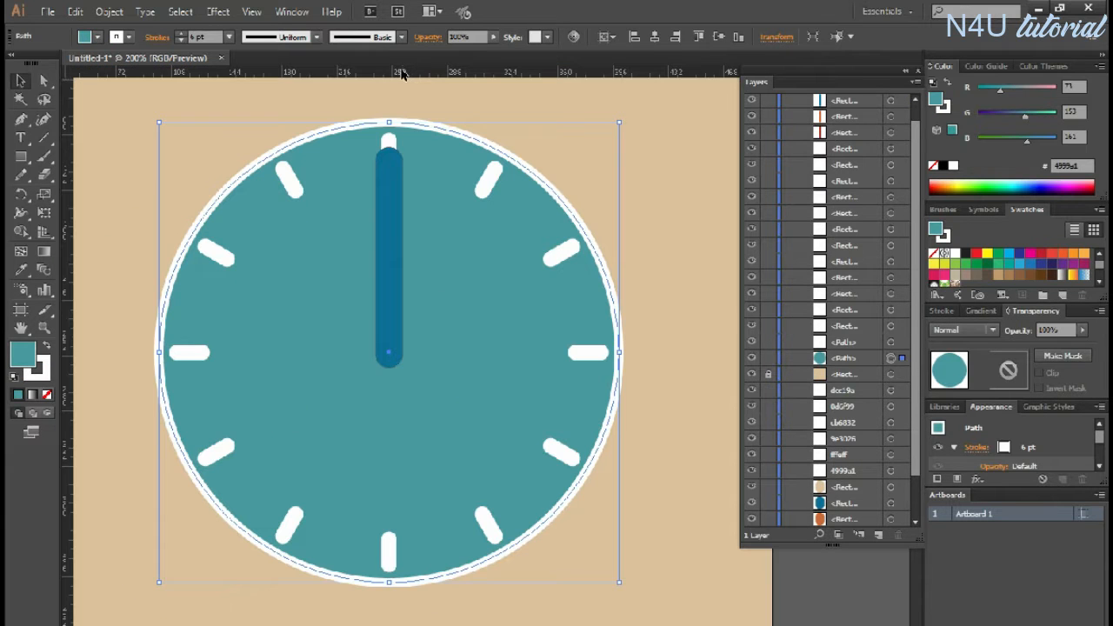
drag(395, 75, 389, 352)
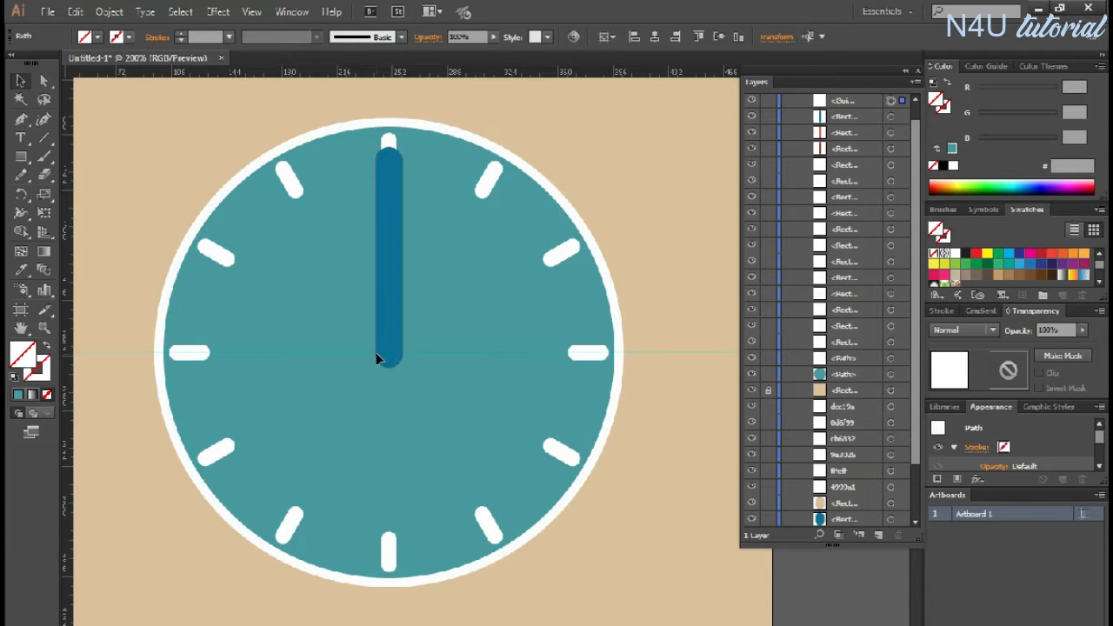
click(389, 408)
drag(71, 389, 398, 359)
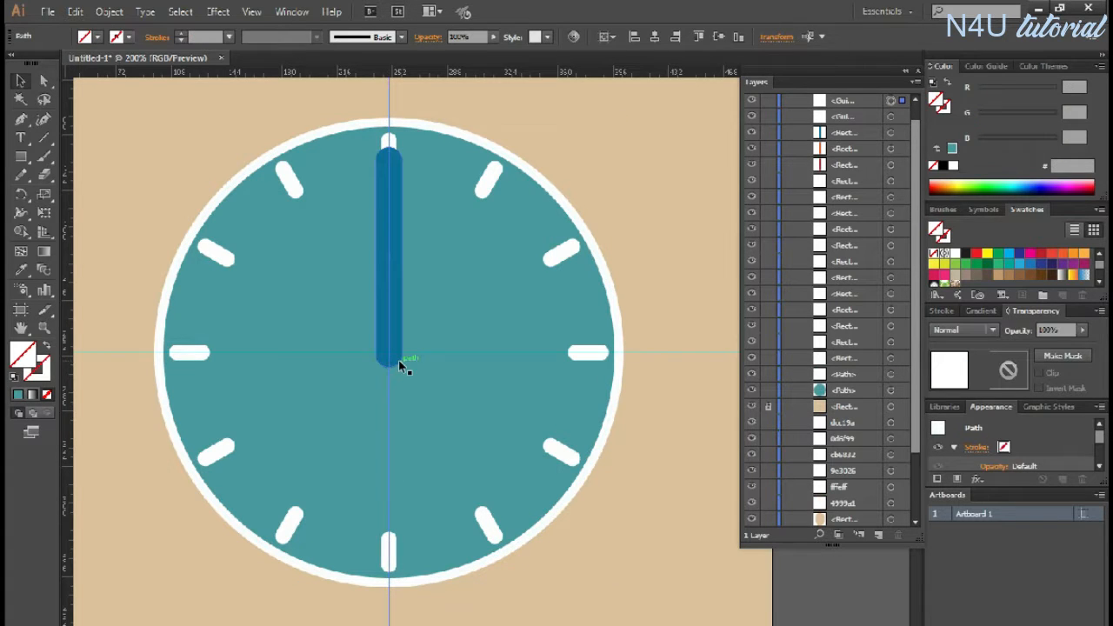
click(539, 287)
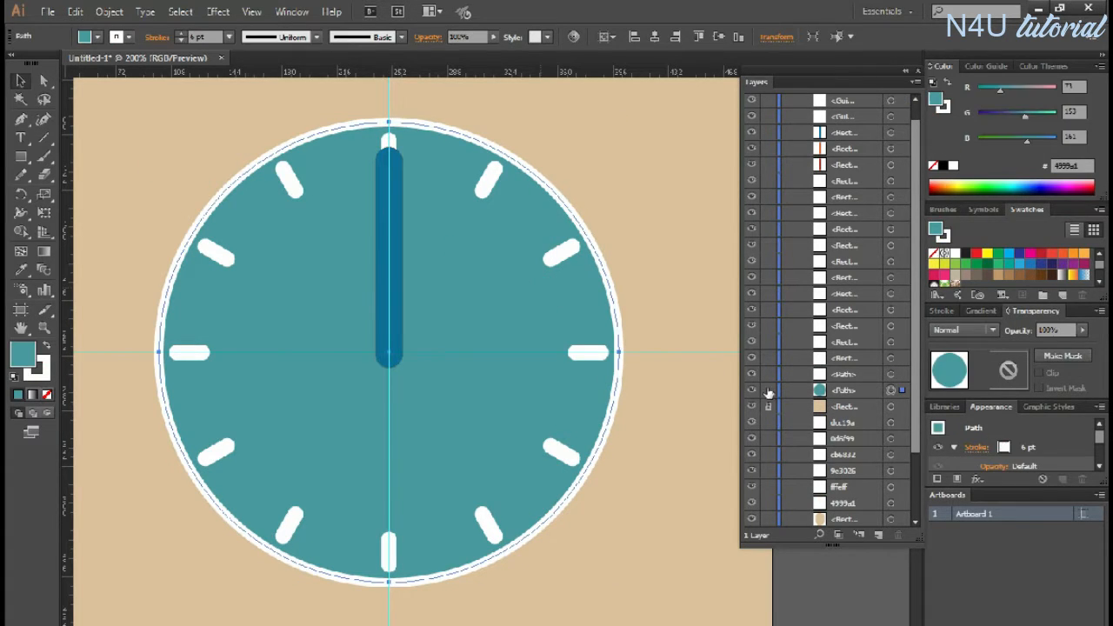
click(767, 390)
Rotate the blue hand around the guide intersection so it points midway between the twelve and one o'clock marks.
click(395, 222)
click(19, 196)
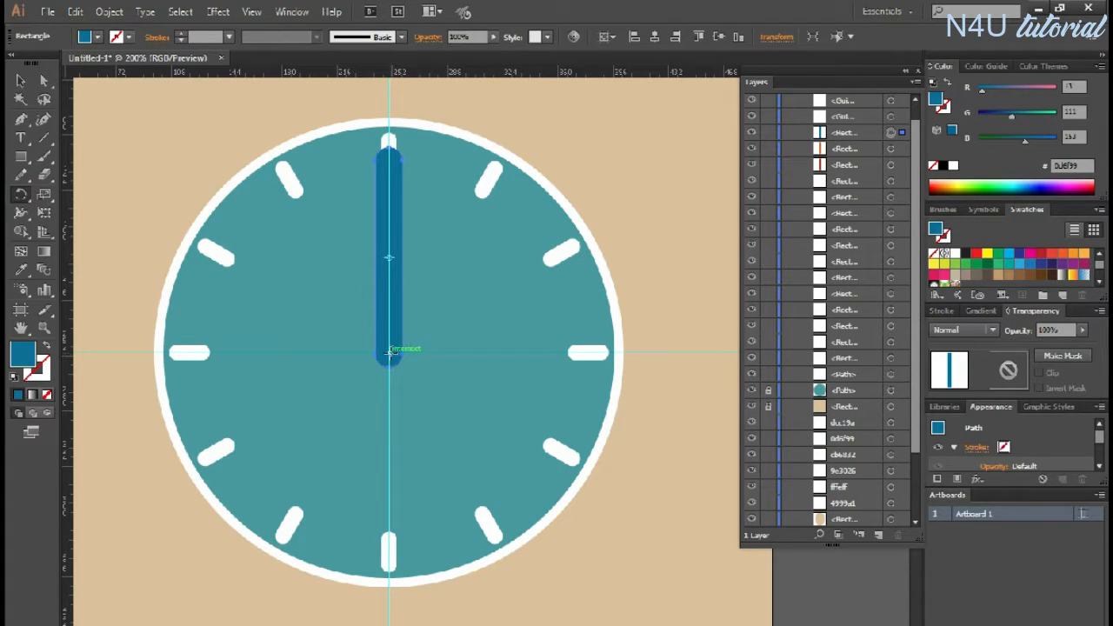
click(390, 351)
drag(392, 147, 442, 155)
drag(447, 152, 447, 155)
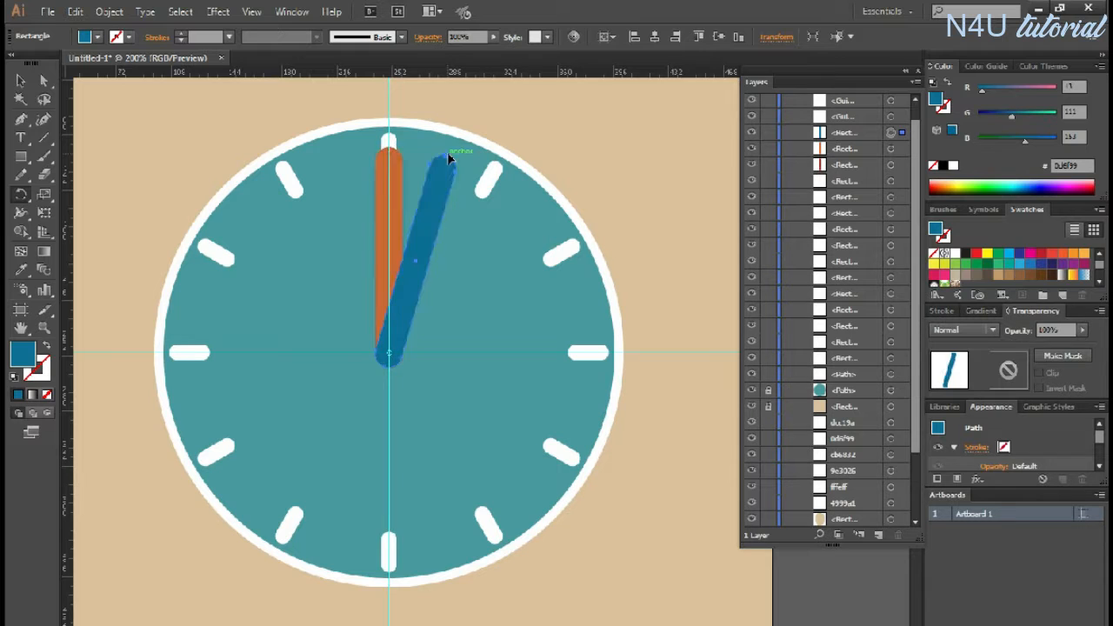
Rotate the orange hand around the guide intersection so it points between the ten and eleven o'clock marks.
click(20, 80)
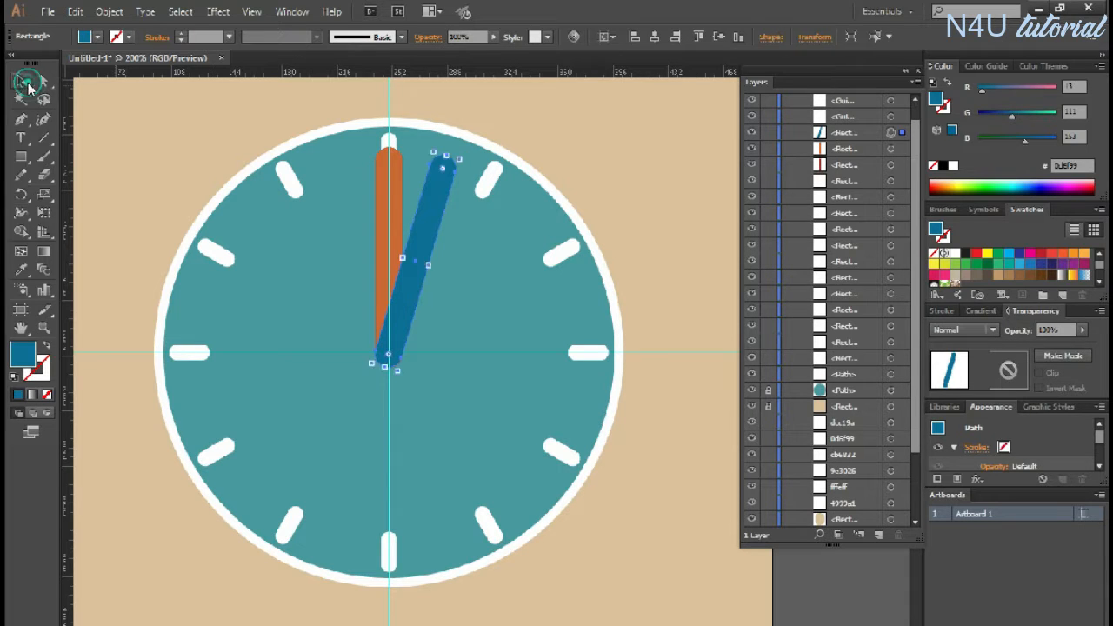
click(393, 179)
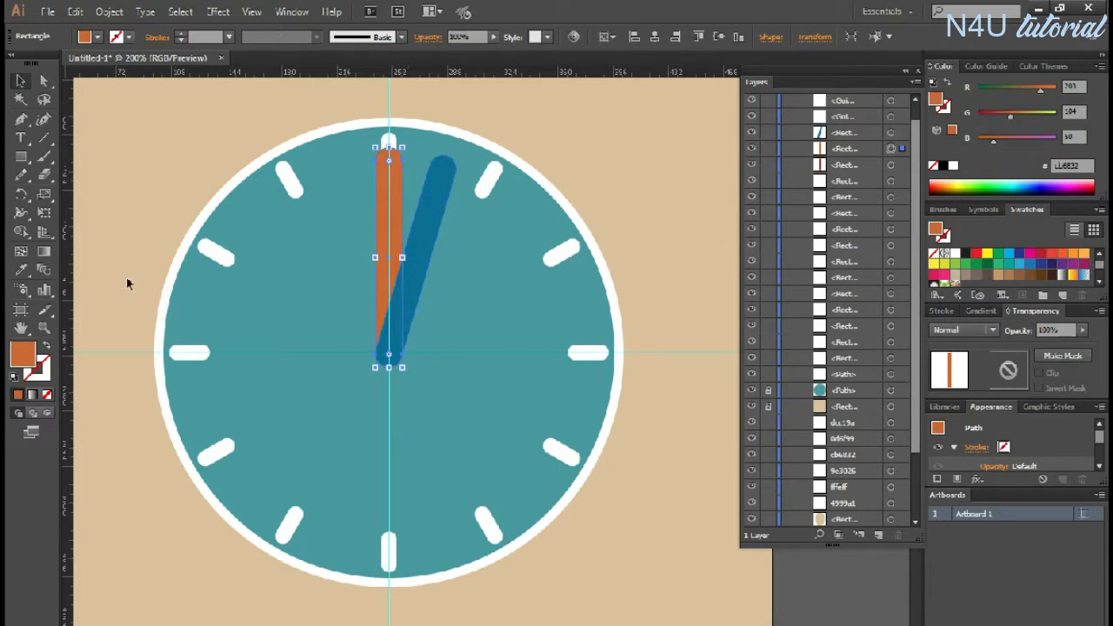
click(21, 193)
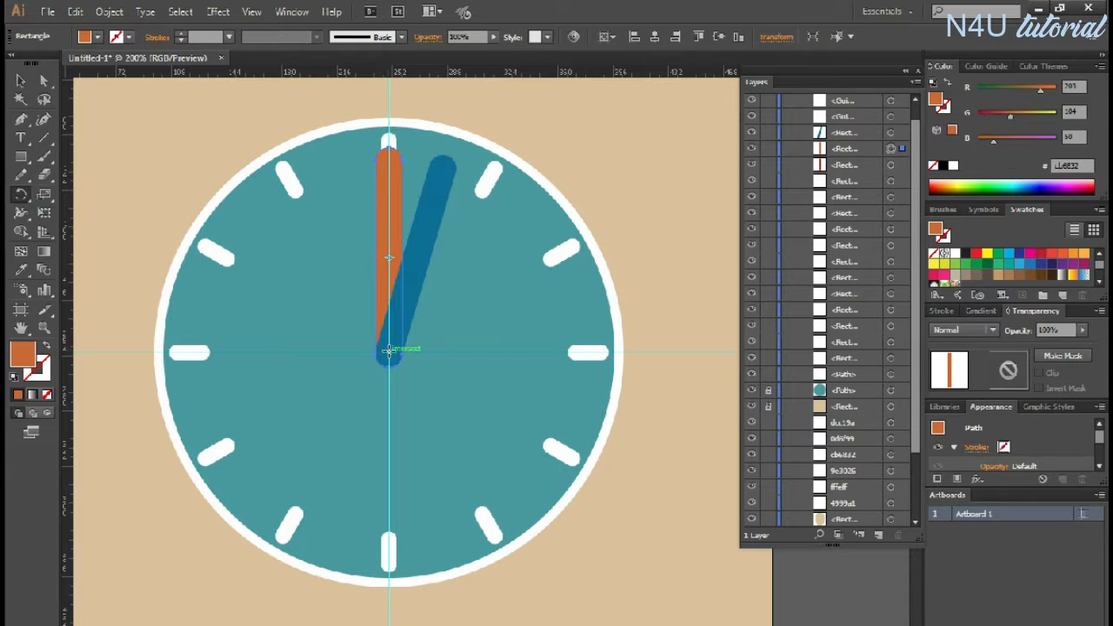
click(390, 350)
drag(389, 150, 252, 215)
Rotate the red hand around the guide intersection so it points between the seven and eight o'clock marks, then deselect it.
click(20, 80)
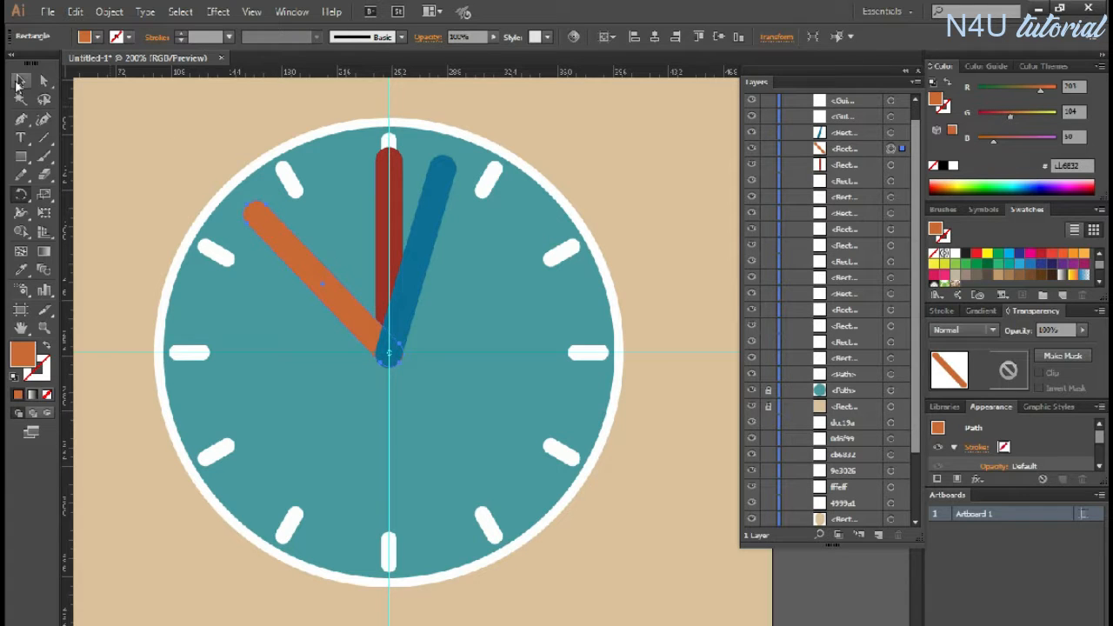
click(382, 176)
click(20, 193)
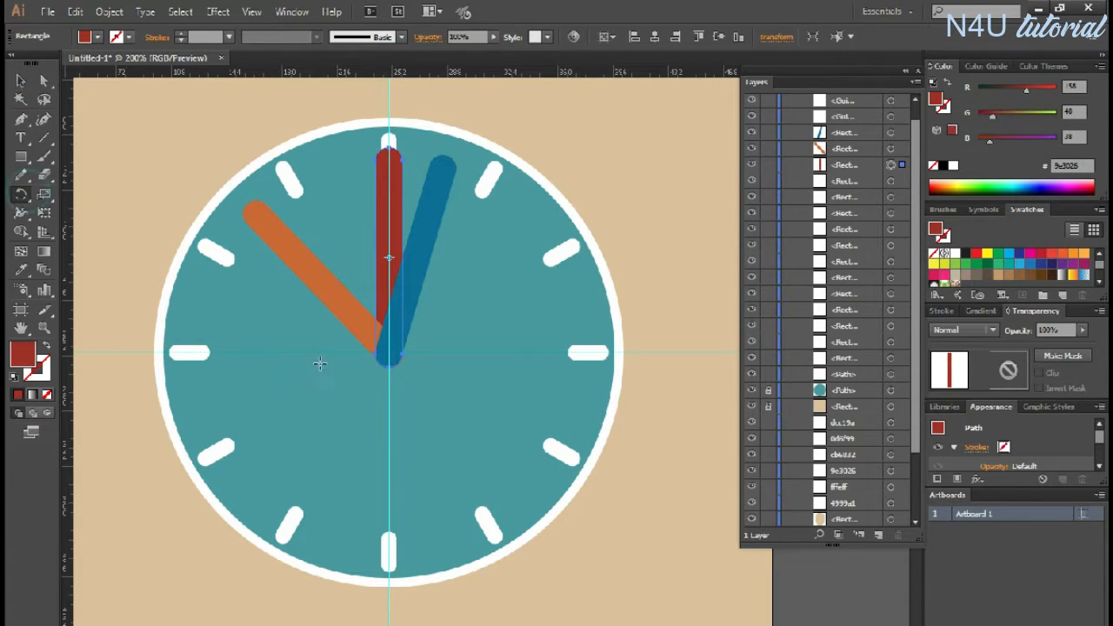
click(388, 351)
drag(390, 152, 237, 483)
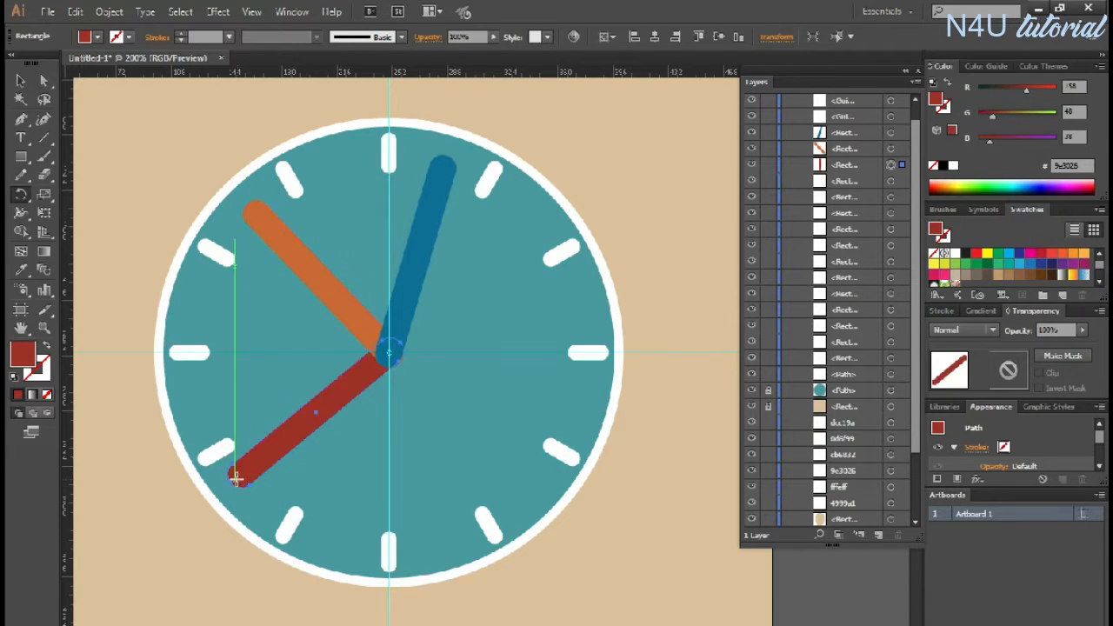
click(20, 80)
click(174, 124)
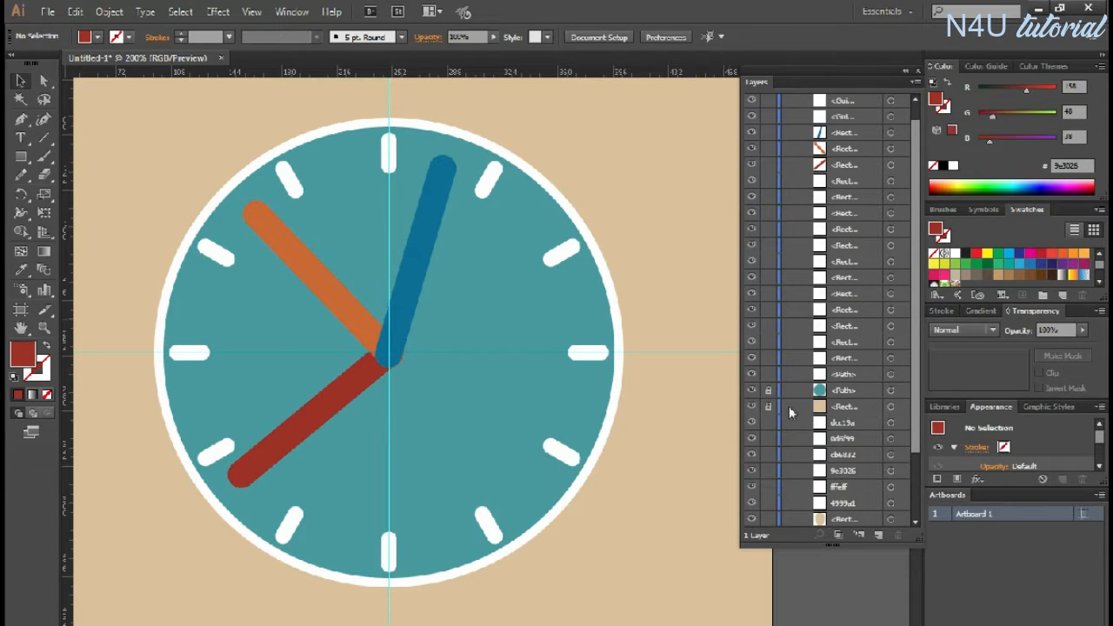
Hide the three clock hands and delete the horizontal guide.
scroll(828, 357, up, 1)
drag(752, 149, 753, 183)
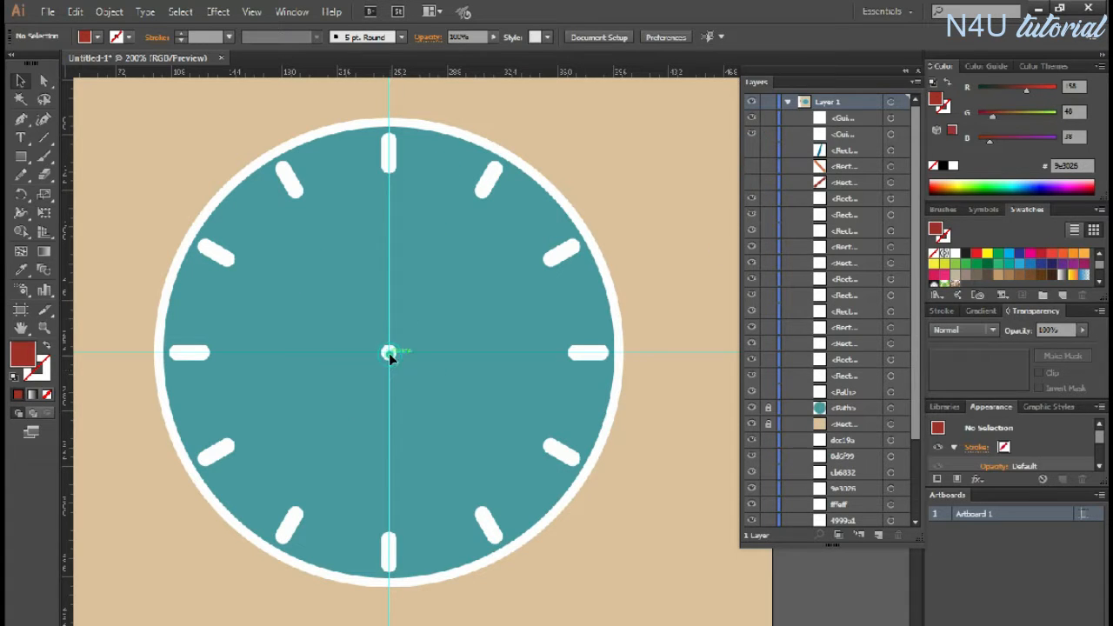
click(388, 353)
click(666, 348)
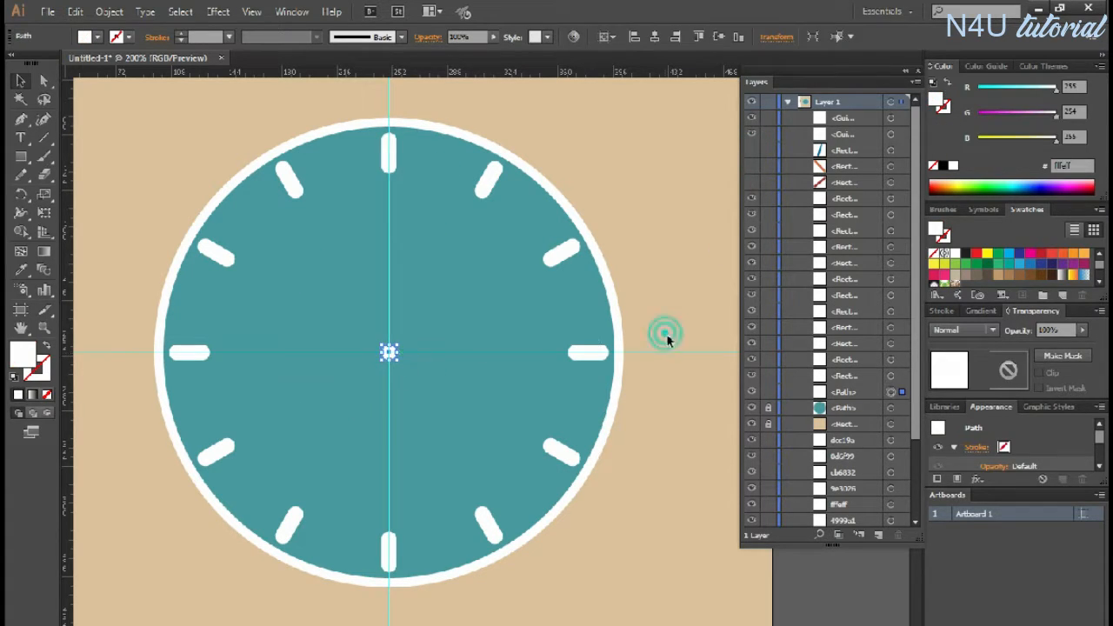
key(Delete)
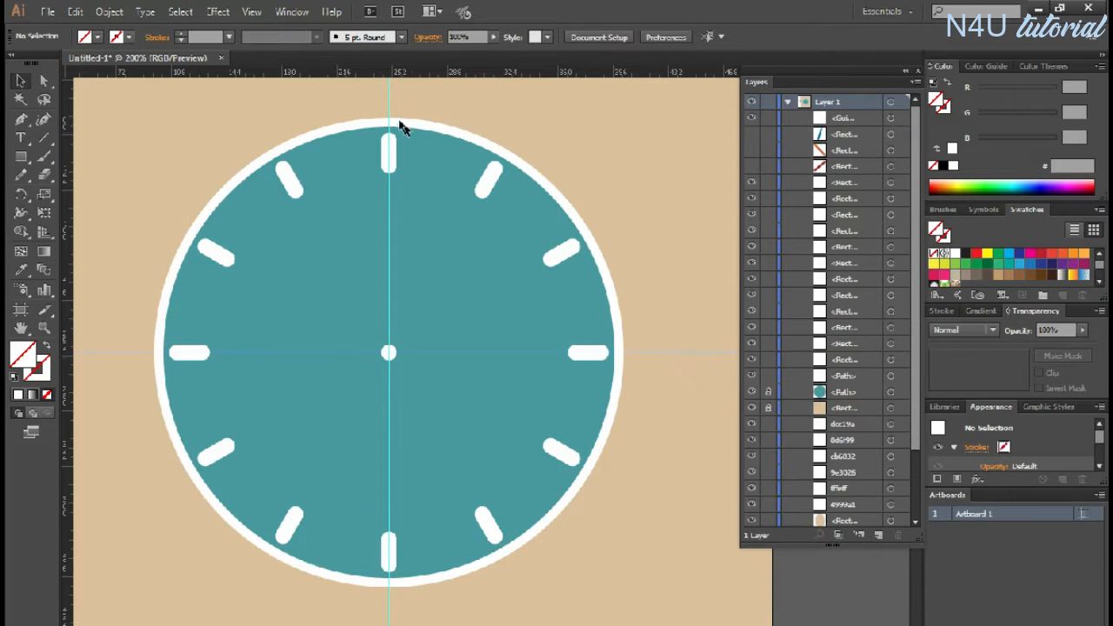
Delete the vertical guide and bring the white centre dot to the front of the stacking order.
key(Delete)
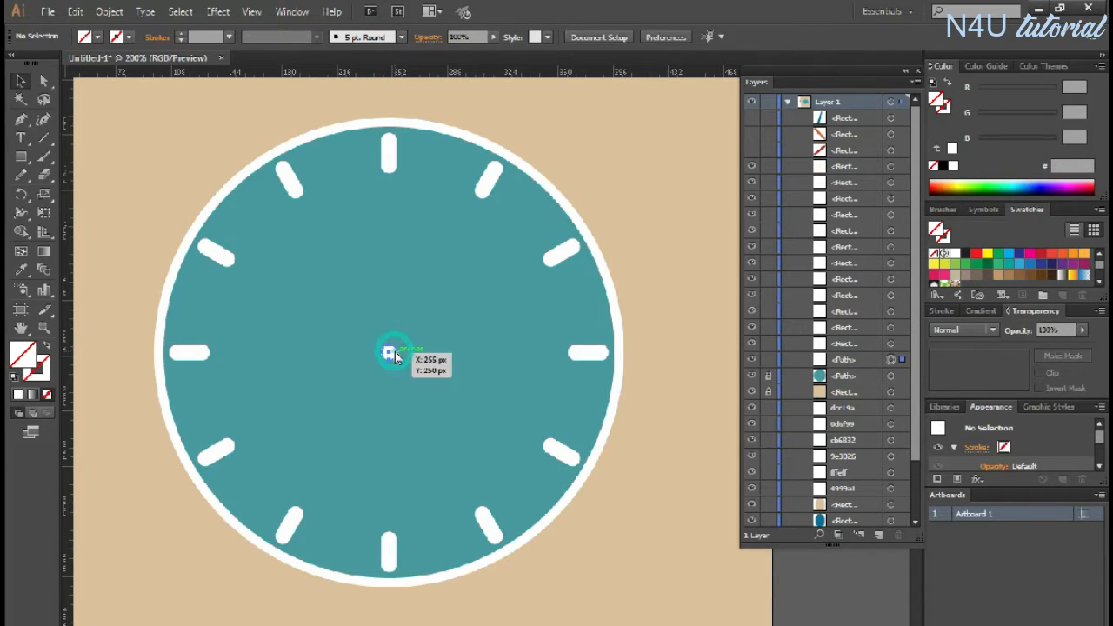
right_click(395, 351)
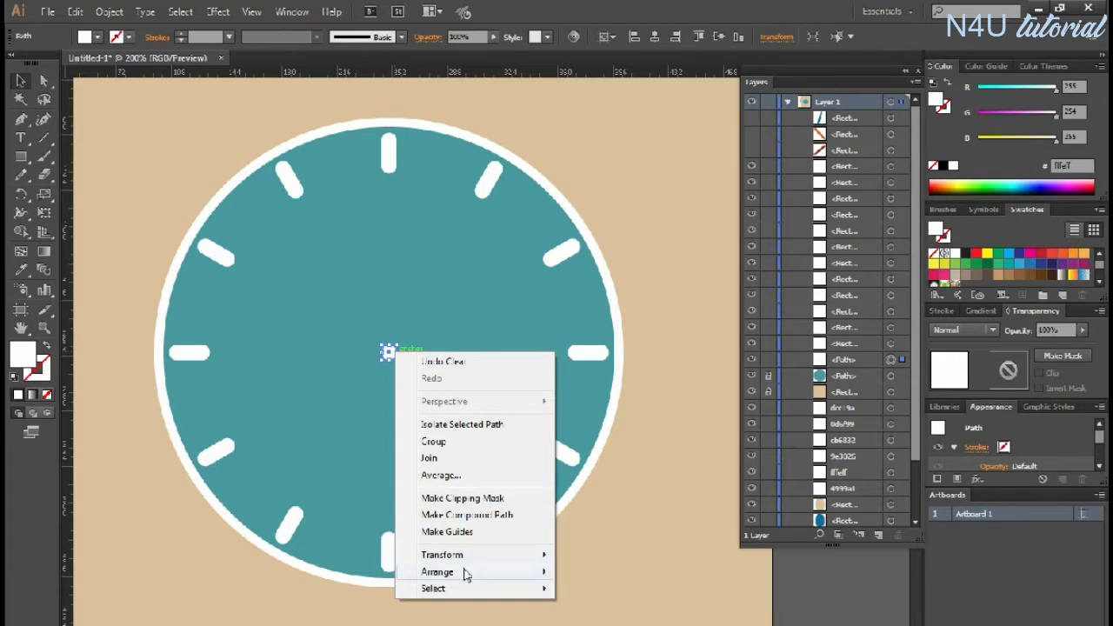
mouse_move(465, 572)
click(578, 570)
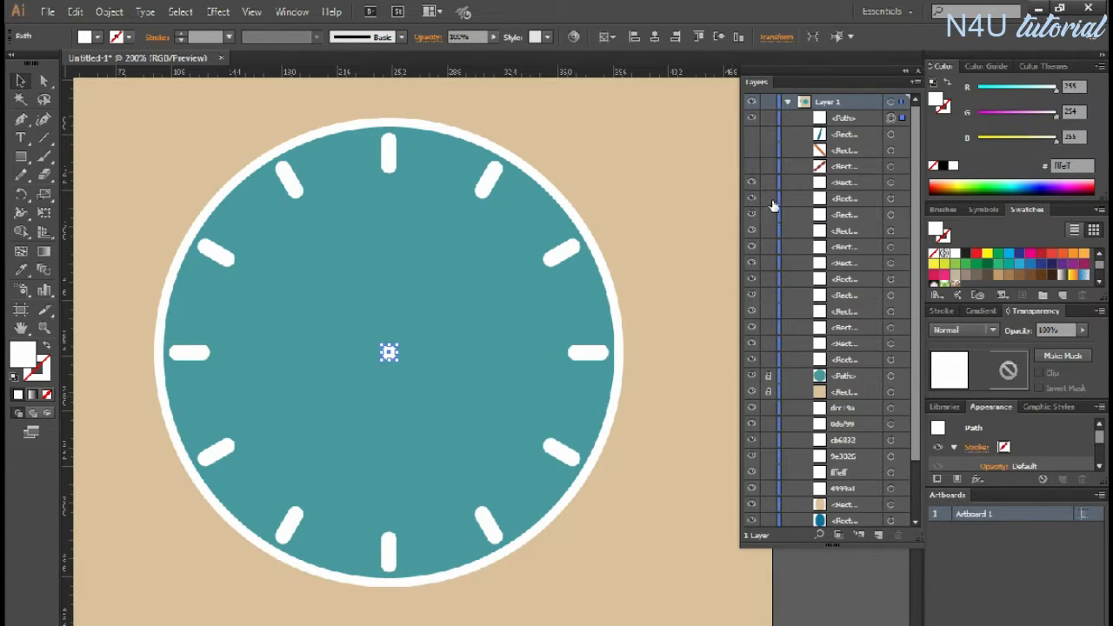
Show the three hidden clock hands and shorten the blue hand by moving its outer end points toward the centre.
drag(754, 167, 755, 142)
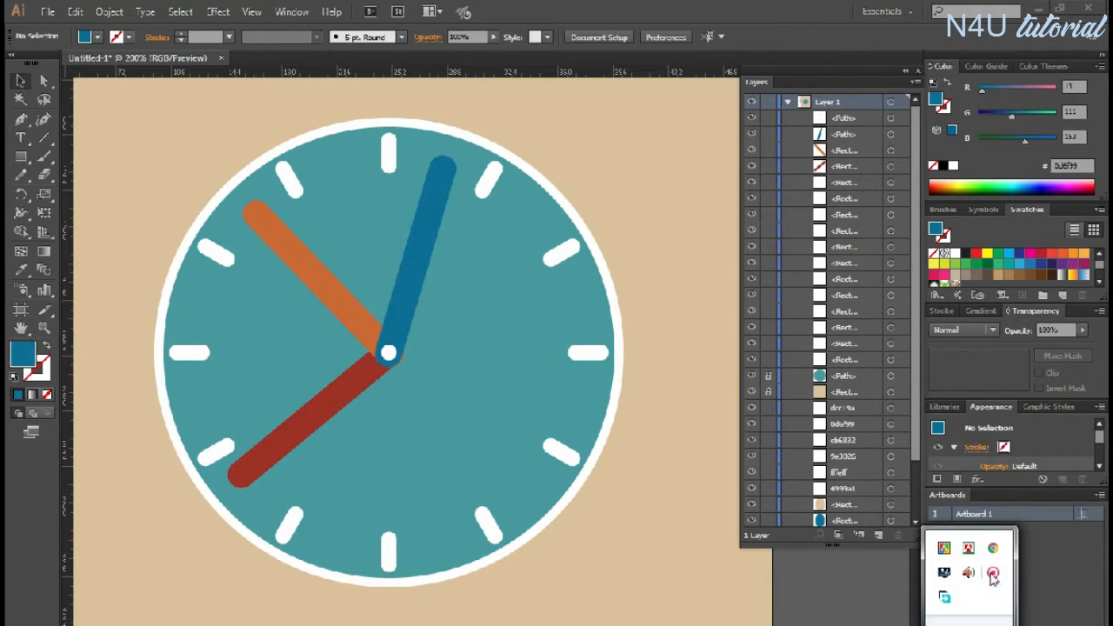
click(43, 80)
click(418, 138)
click(450, 169)
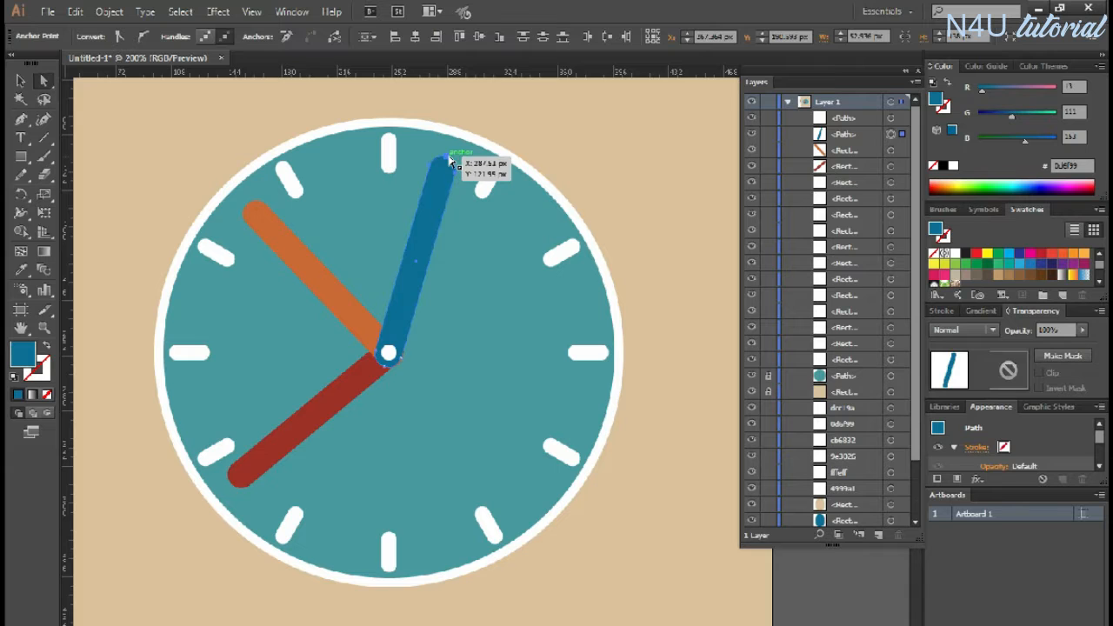
drag(449, 164, 436, 198)
click(380, 208)
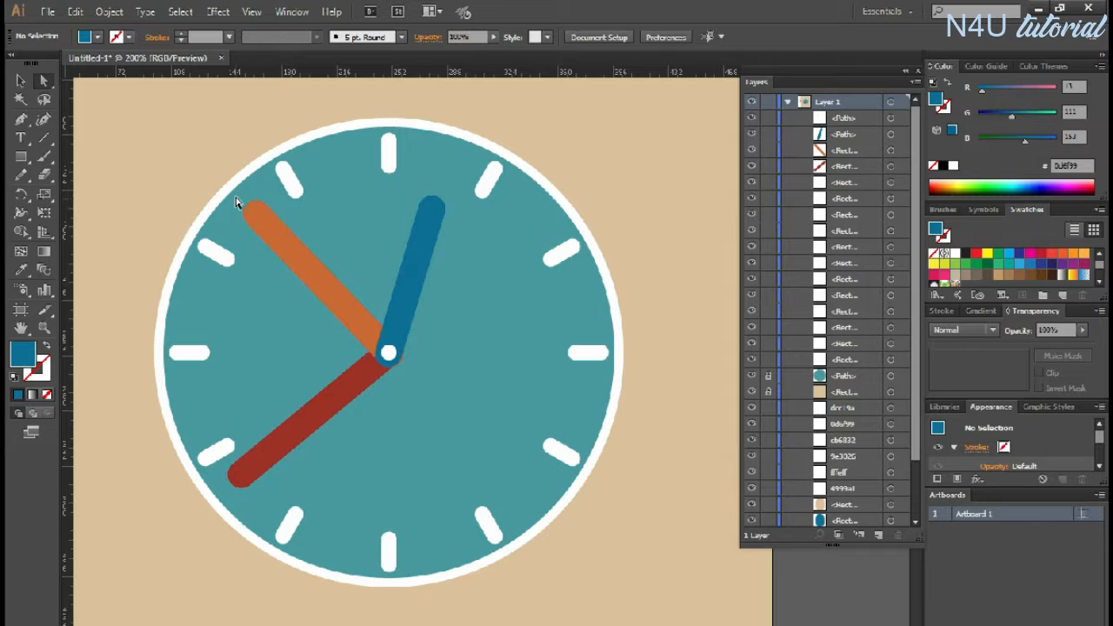
Shorten the orange hand from its outer end, and shorten the blue hand a little further to match.
drag(268, 183, 276, 233)
drag(436, 201, 427, 228)
click(616, 186)
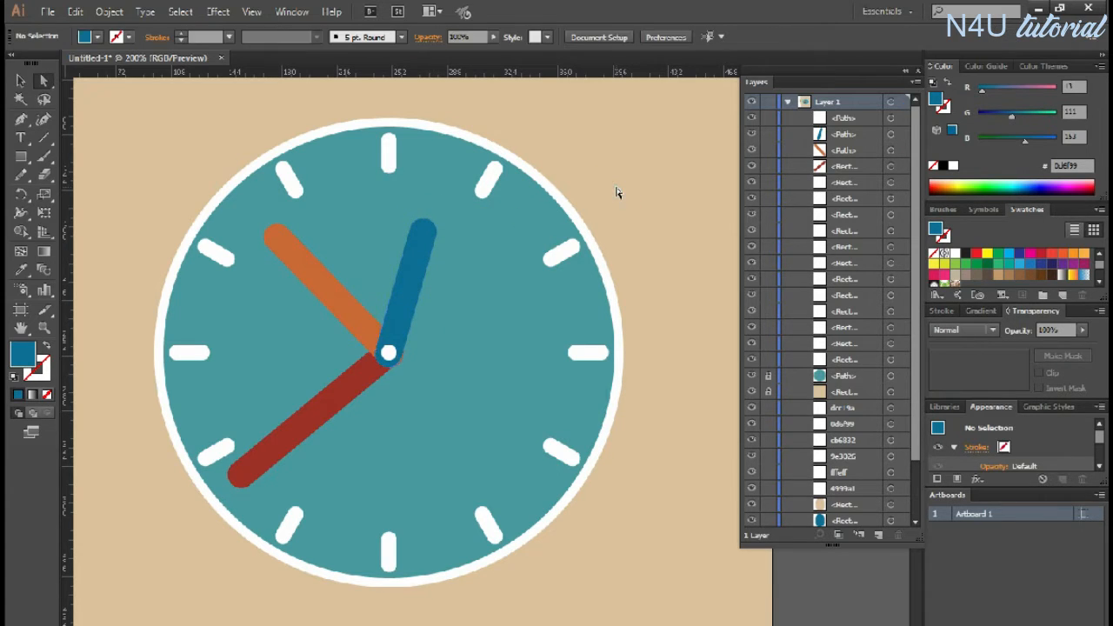
Apply a drop shadow to the three hands and centre dot: Multiply, 50% opacity, X offset 0.5 px, Y offset 0 px, blur 2 px.
click(460, 261)
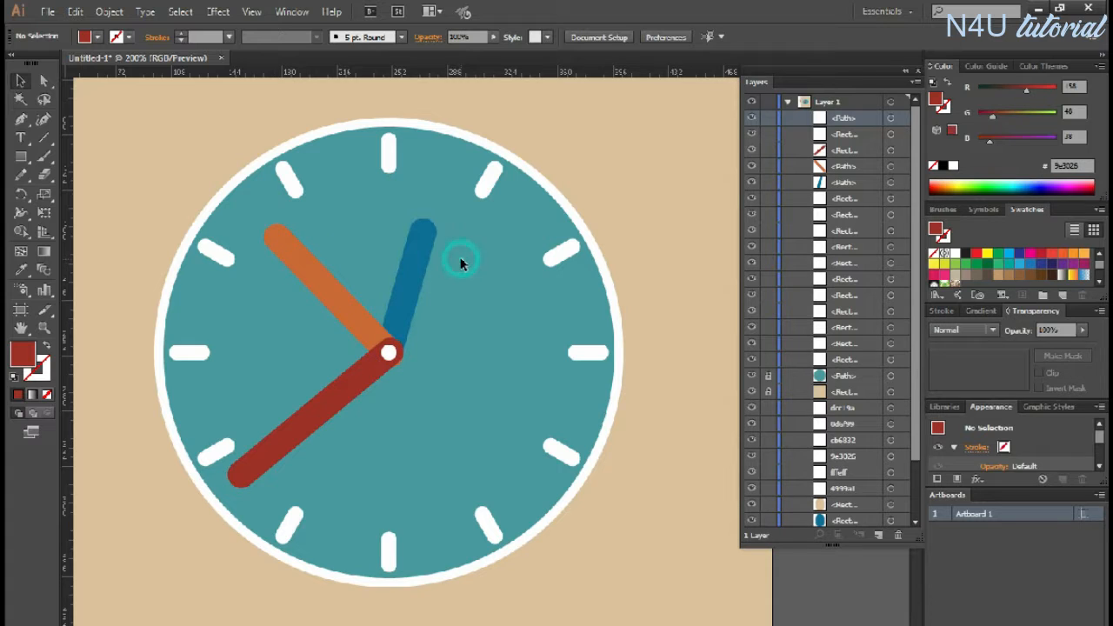
drag(462, 261, 337, 414)
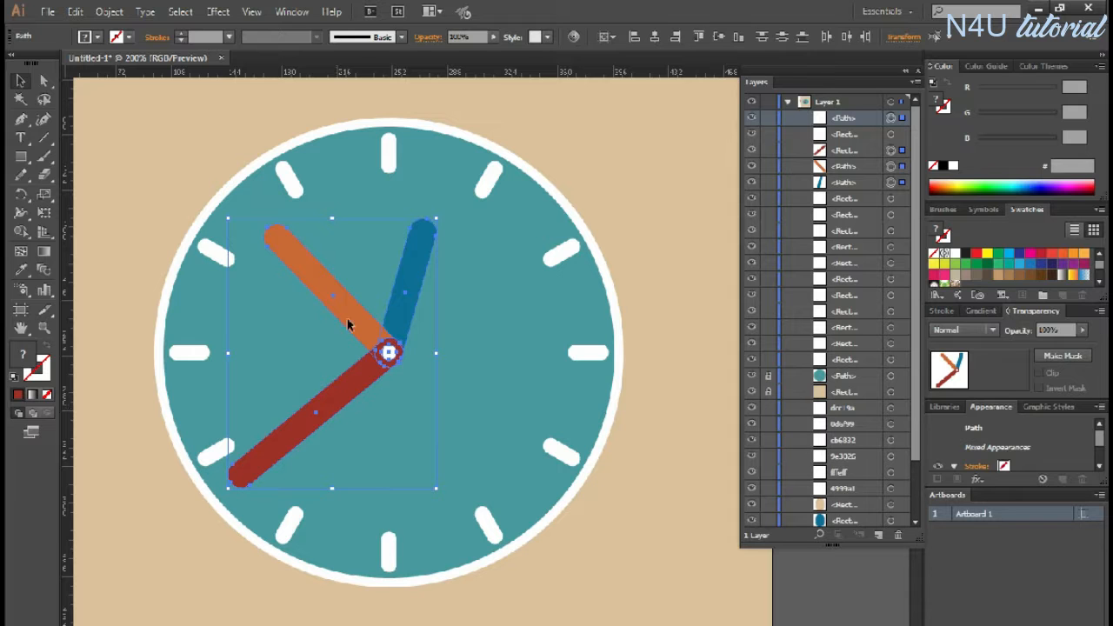
click(218, 12)
mouse_move(279, 186)
click(423, 189)
click(667, 336)
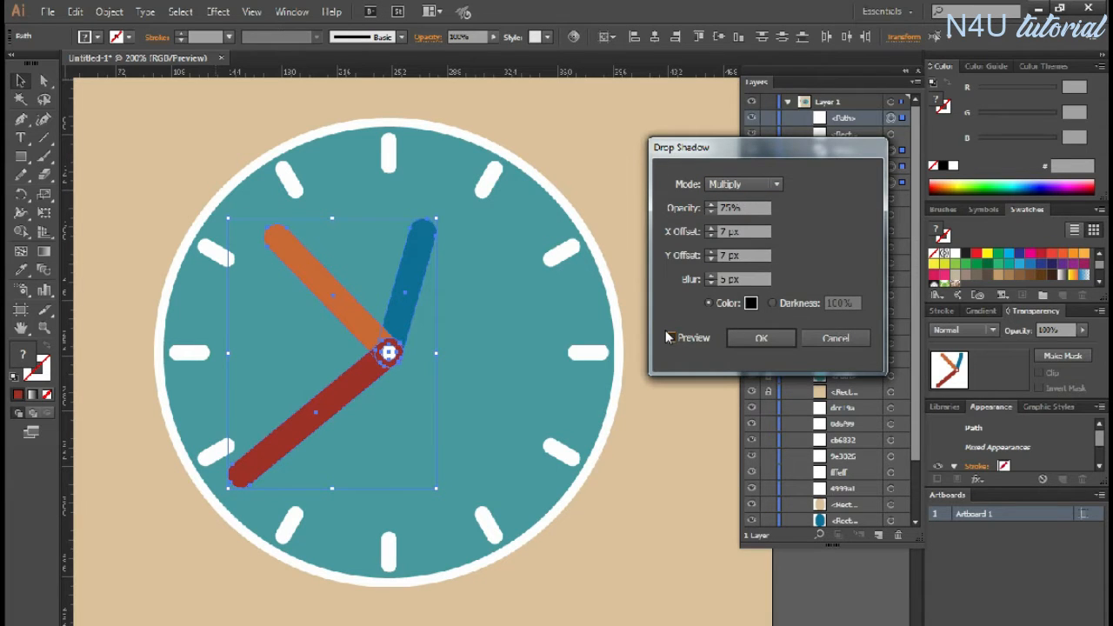
click(669, 337)
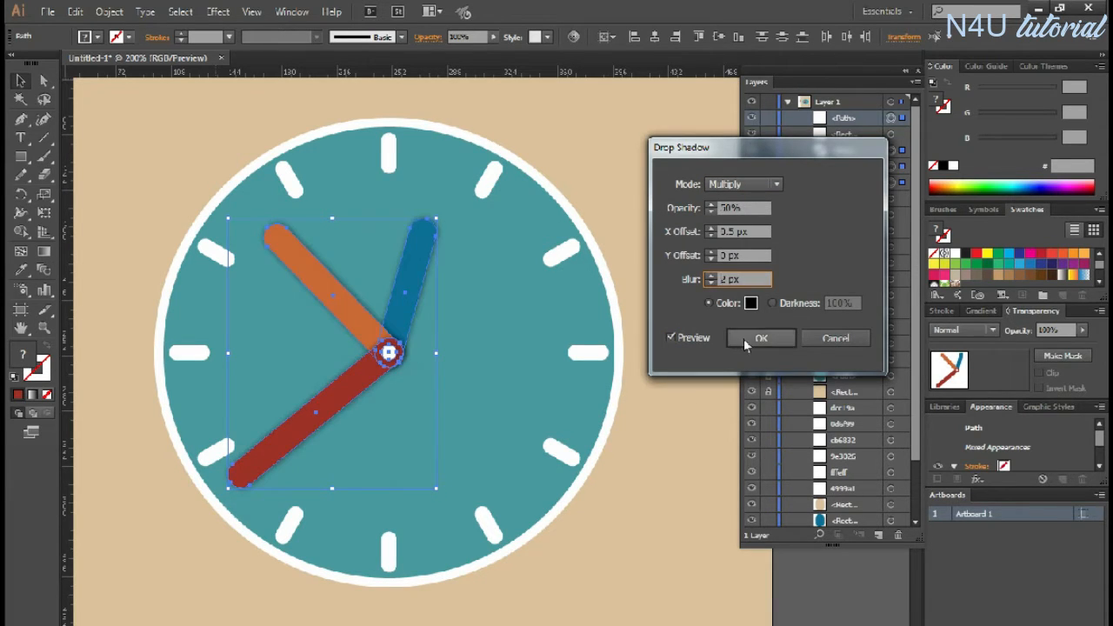
click(746, 338)
click(702, 343)
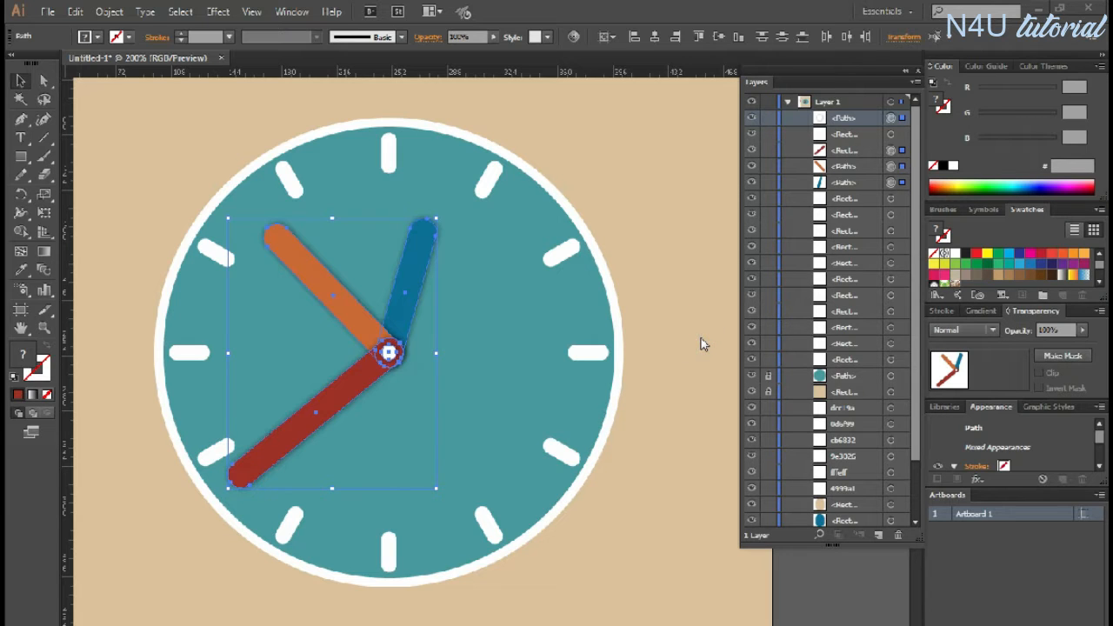
Lock the three hands and the centre dot.
click(561, 253)
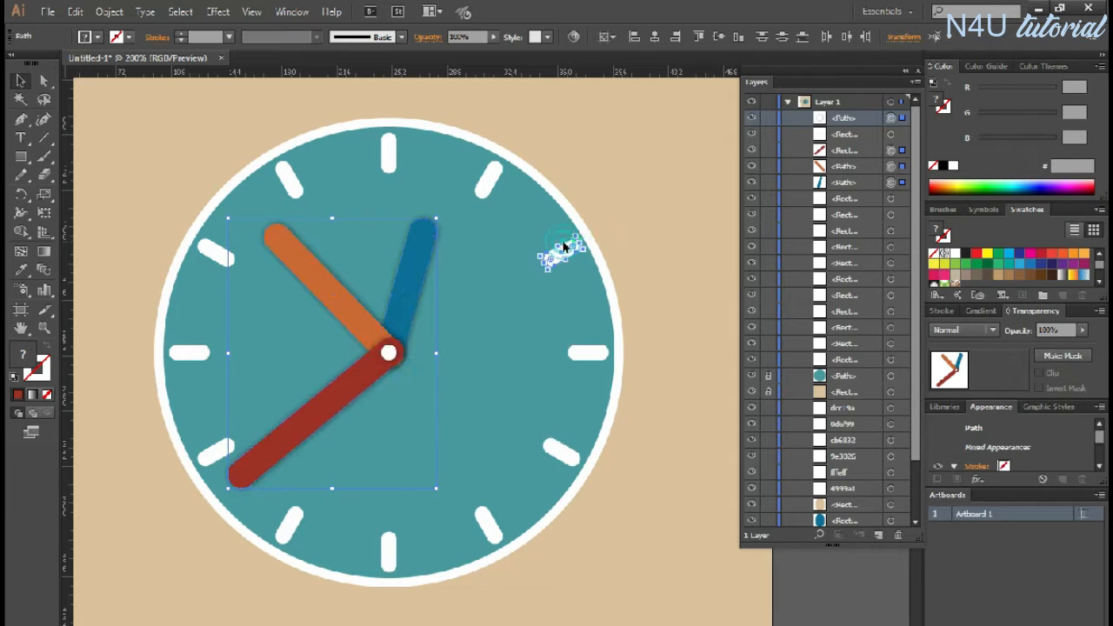
click(620, 214)
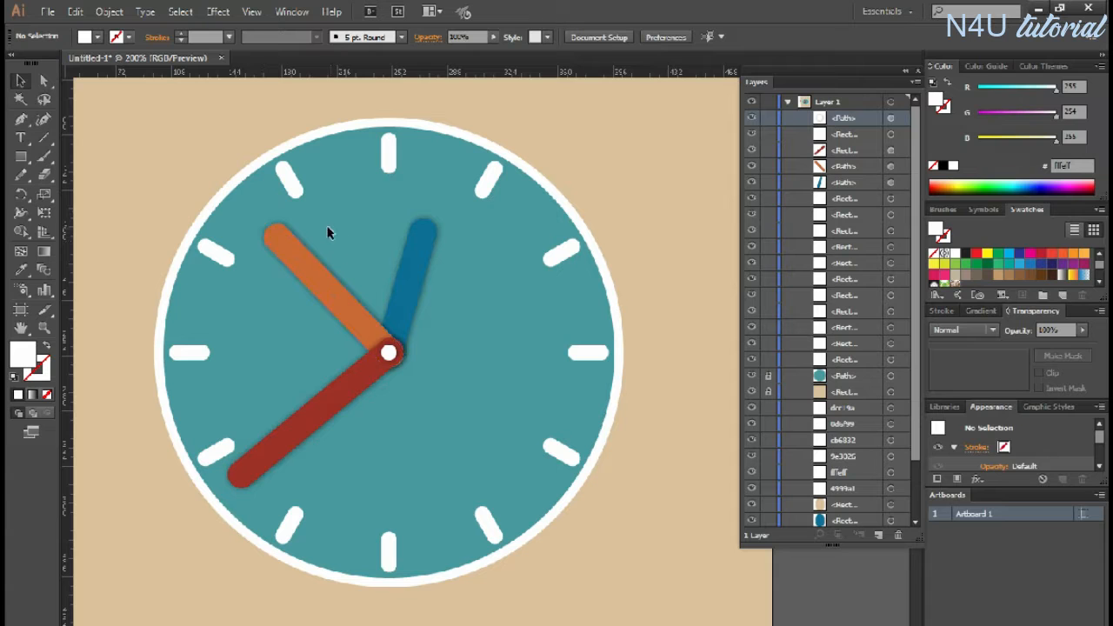
drag(478, 424, 479, 428)
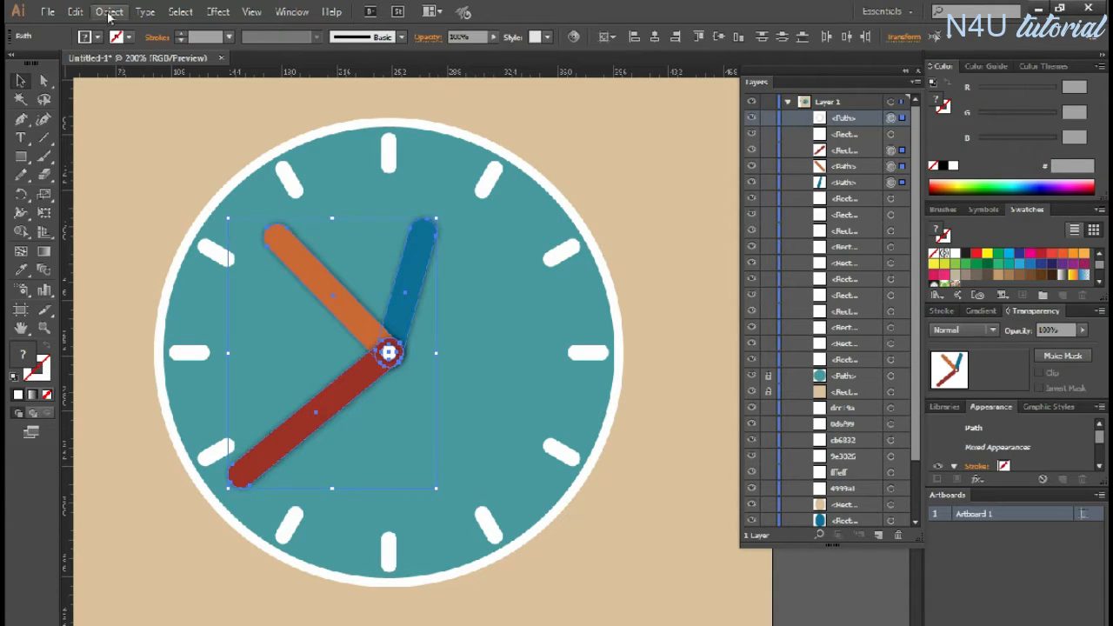
click(107, 14)
mouse_move(130, 102)
click(334, 102)
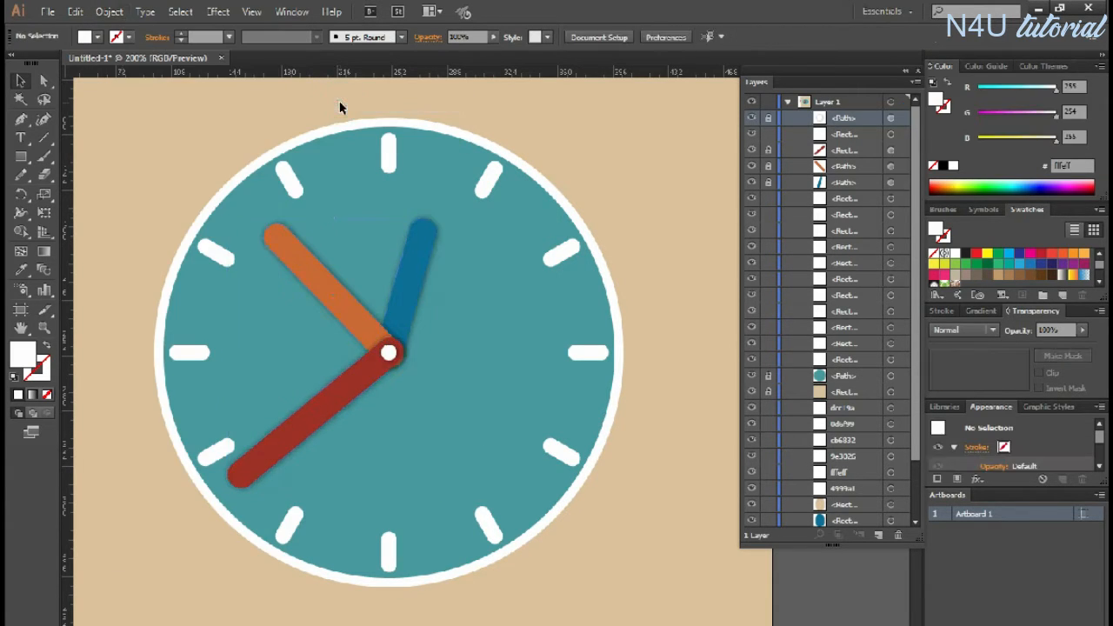
Group the twelve white hour marks and apply the same drop shadow to the group.
drag(168, 92, 622, 592)
click(217, 12)
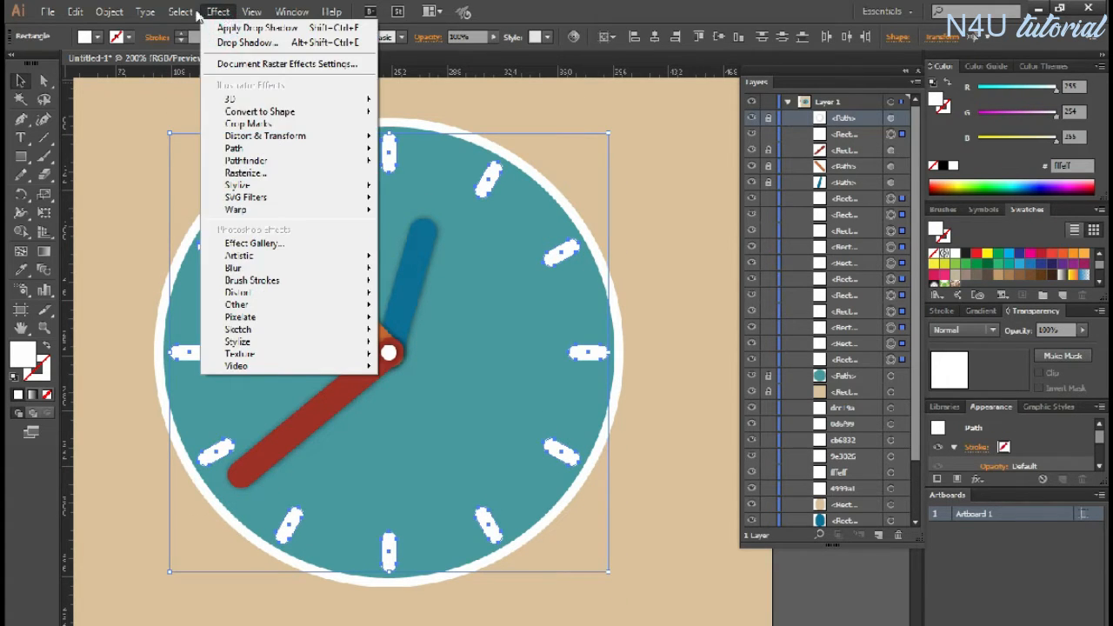
mouse_move(108, 11)
click(141, 69)
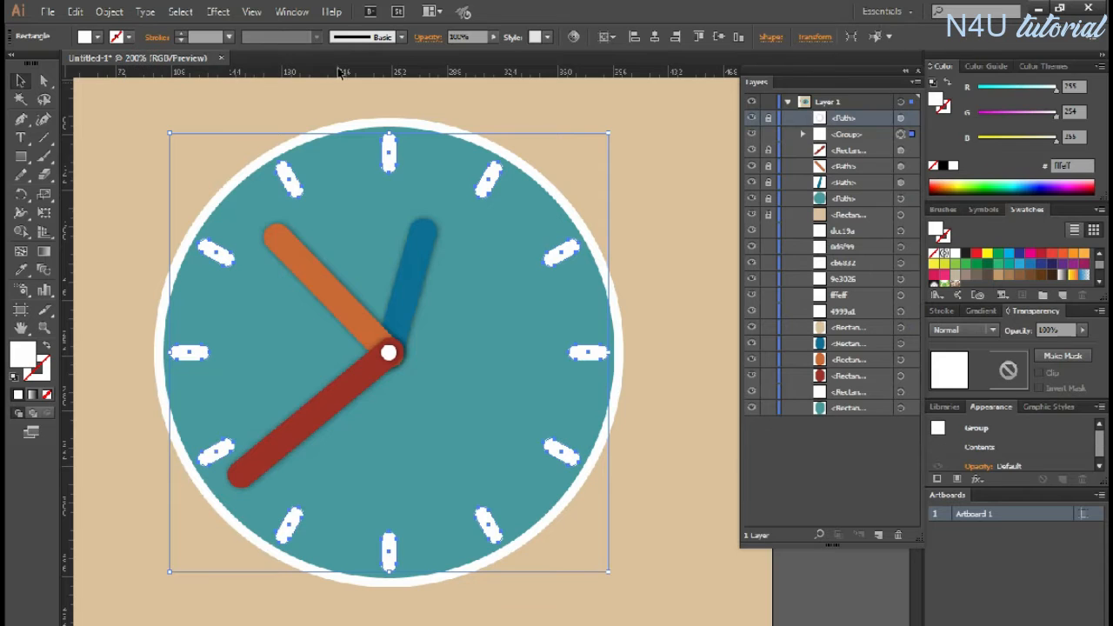
click(218, 12)
click(240, 30)
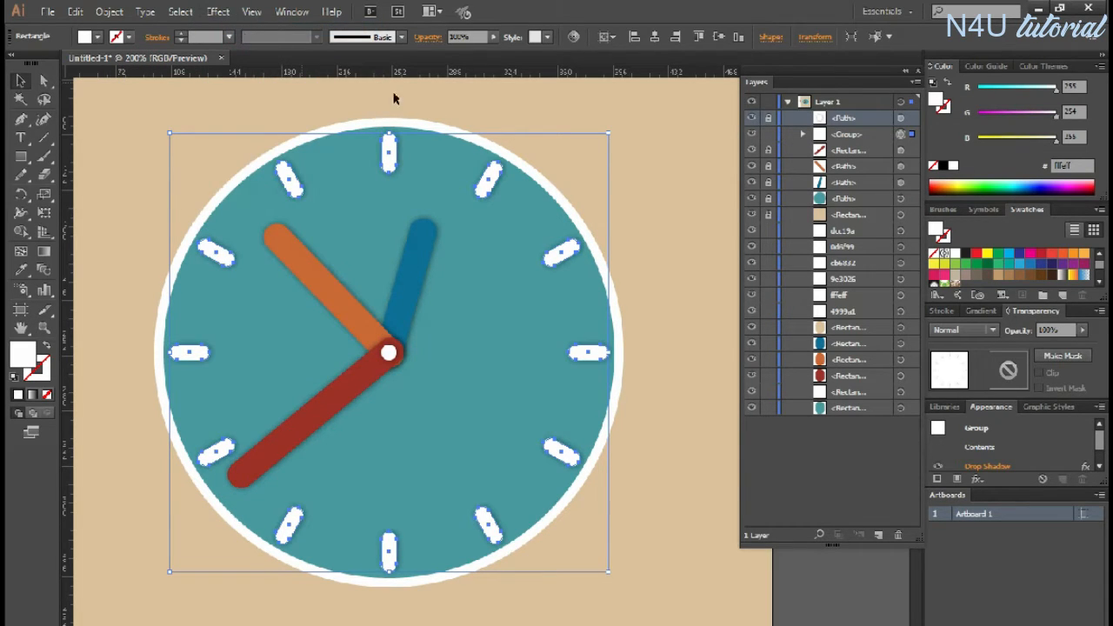
click(631, 180)
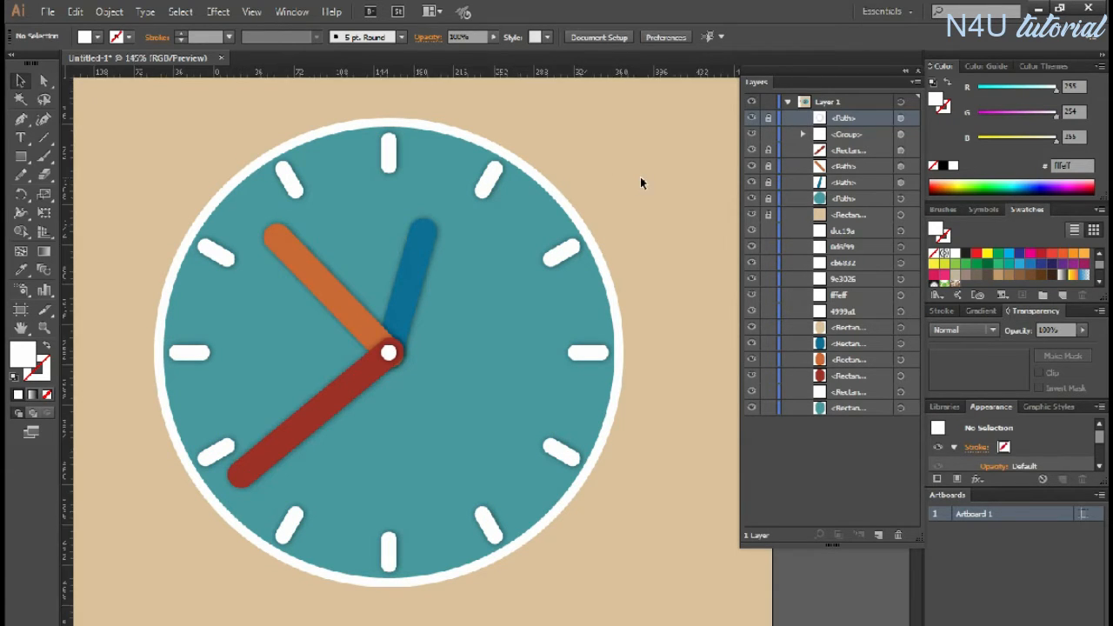
Fit the artboard in the window and dock the floating Layers panel beside Artboards.
key(ctrl+0)
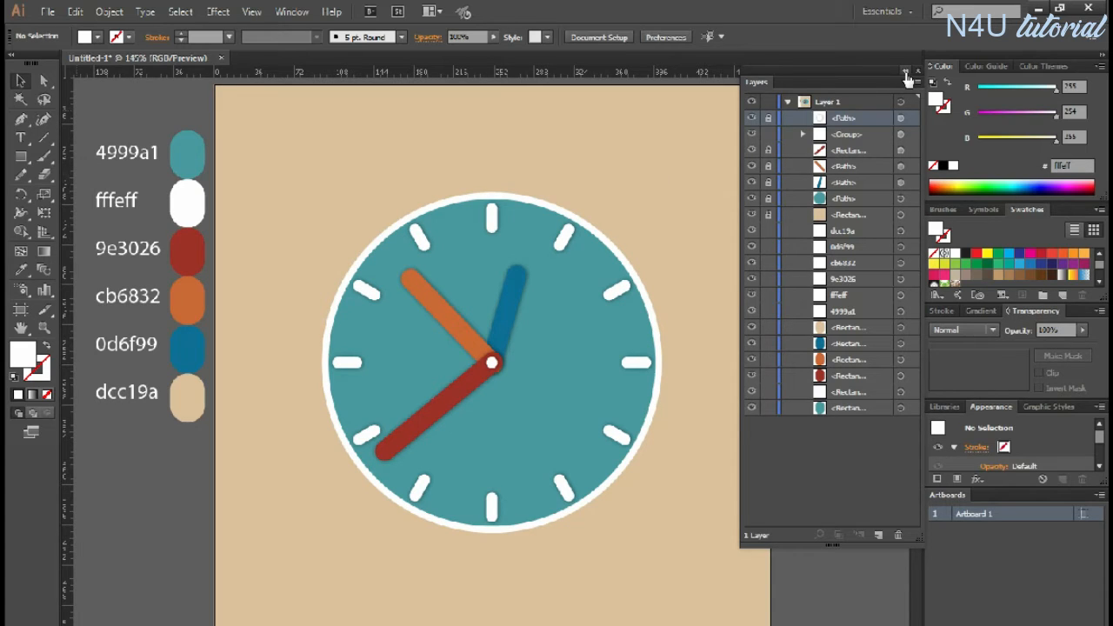
click(907, 78)
drag(752, 87, 1000, 496)
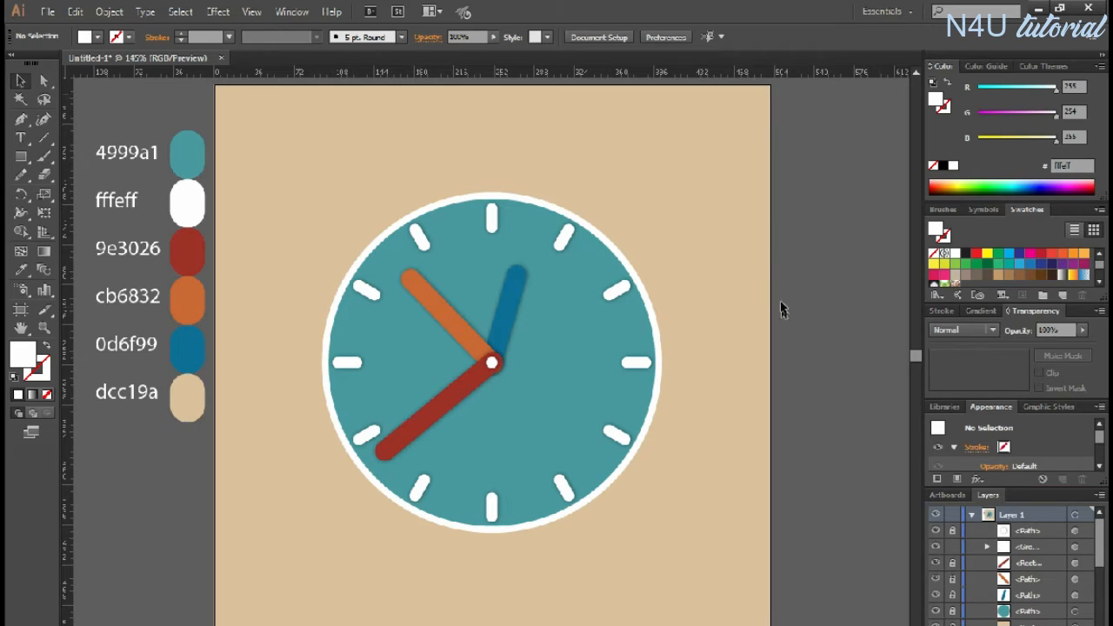